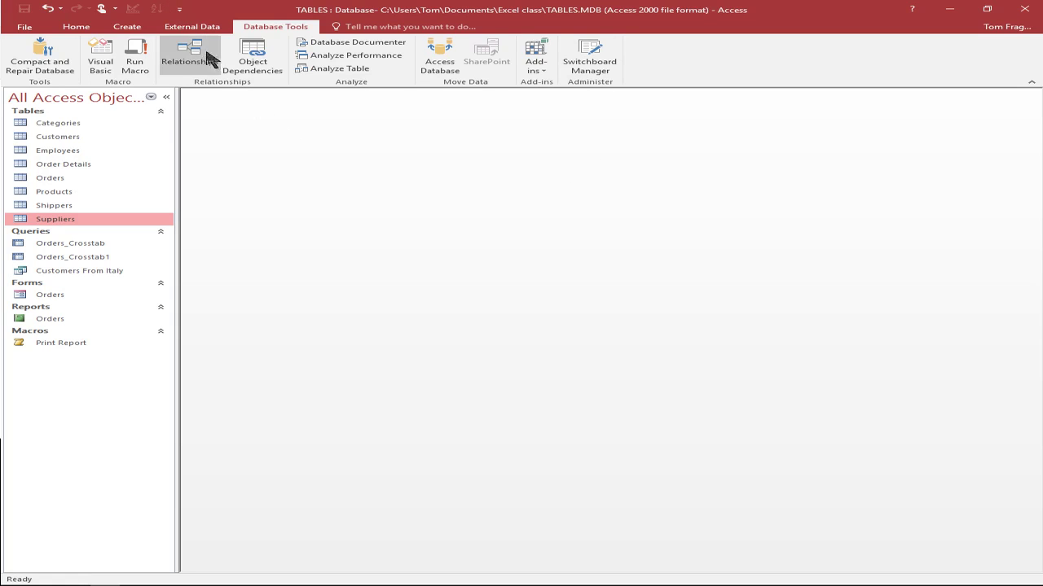
Add Switchboard Manager from All Commands to the Quick Access Toolbar and save the change.
click(180, 10)
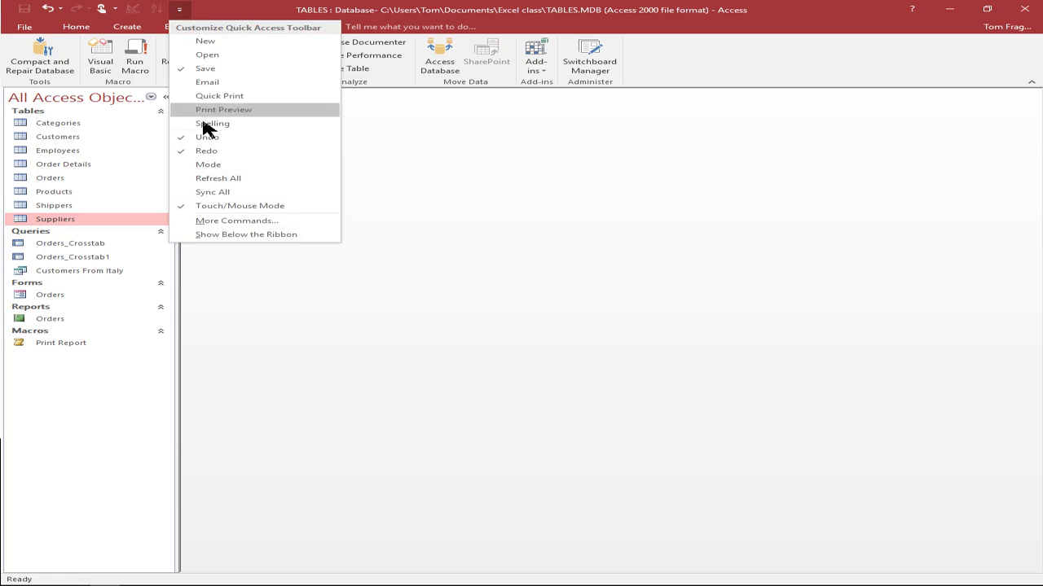
click(213, 226)
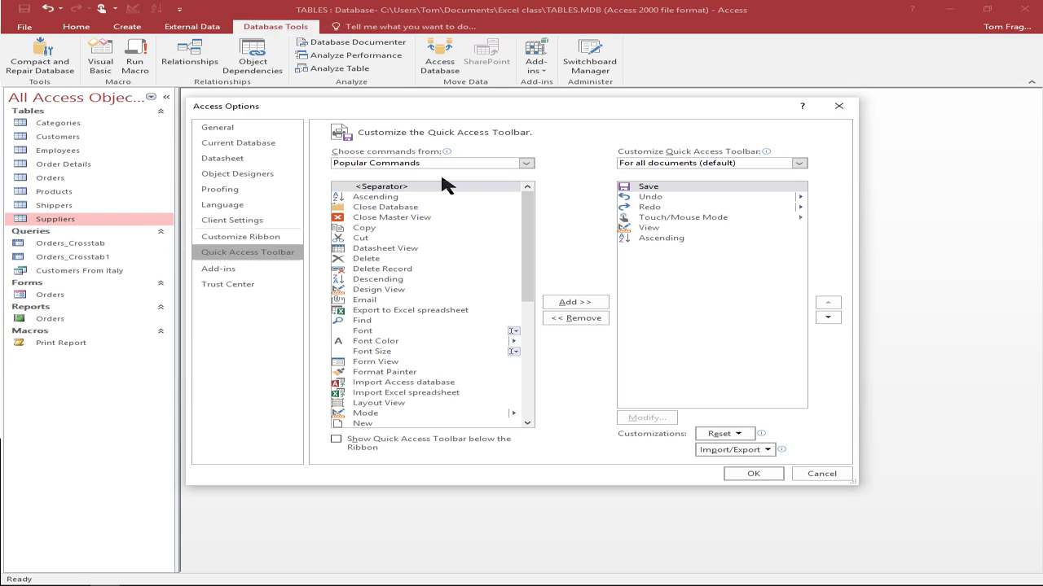
click(526, 164)
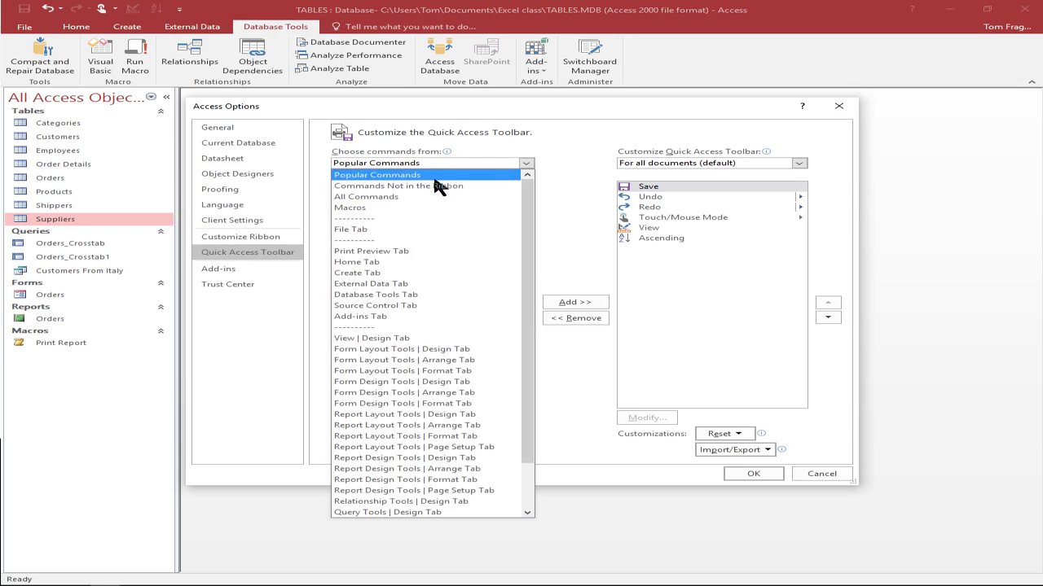
click(387, 199)
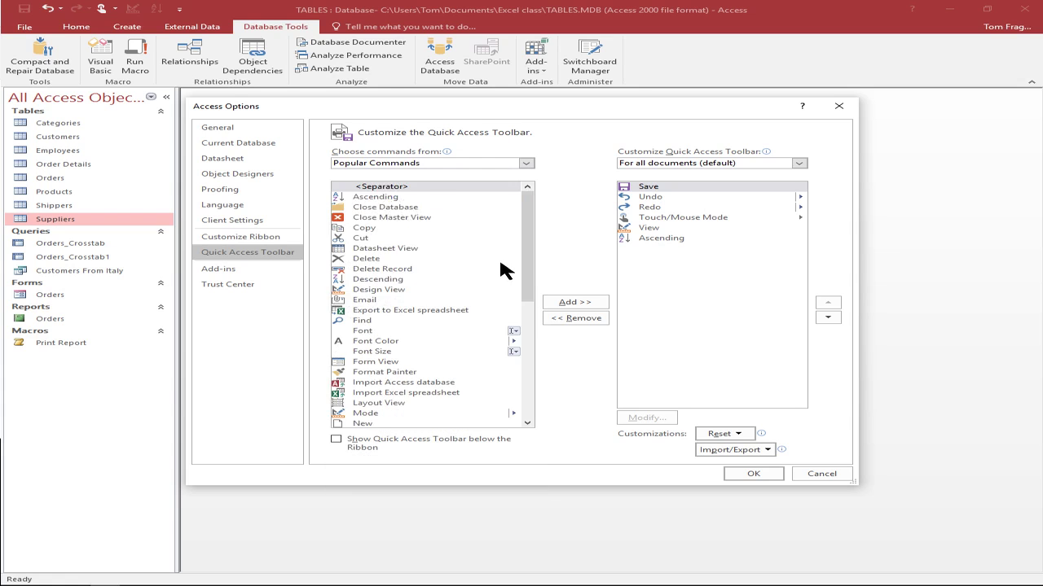
drag(528, 198, 527, 379)
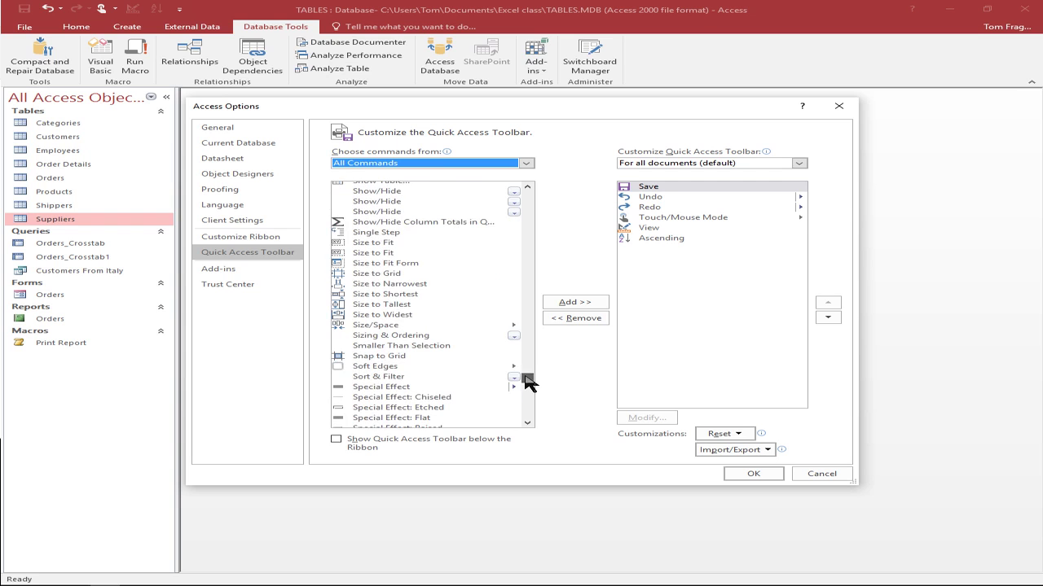
click(528, 422)
drag(527, 423, 528, 423)
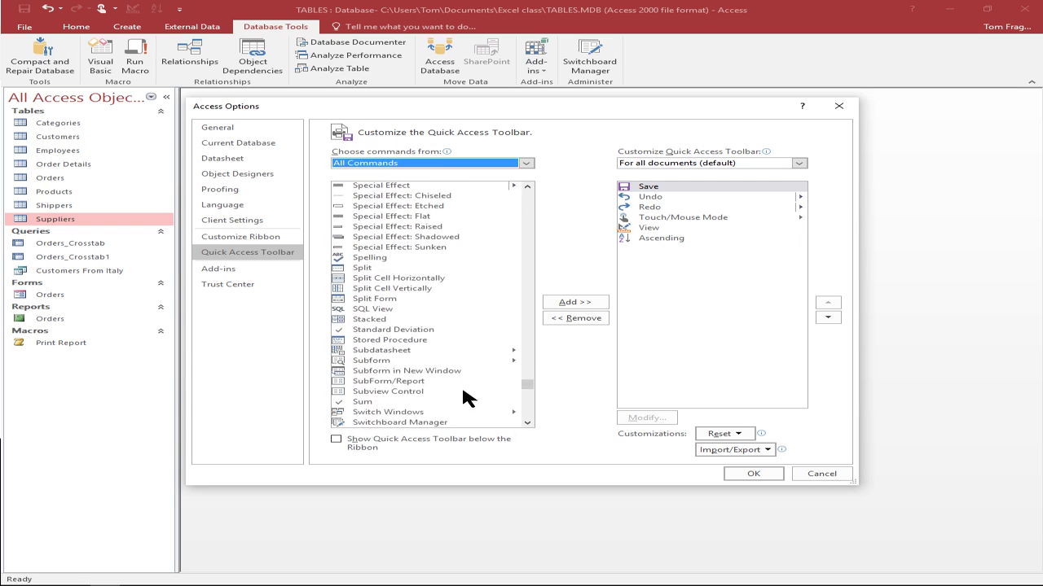
click(422, 424)
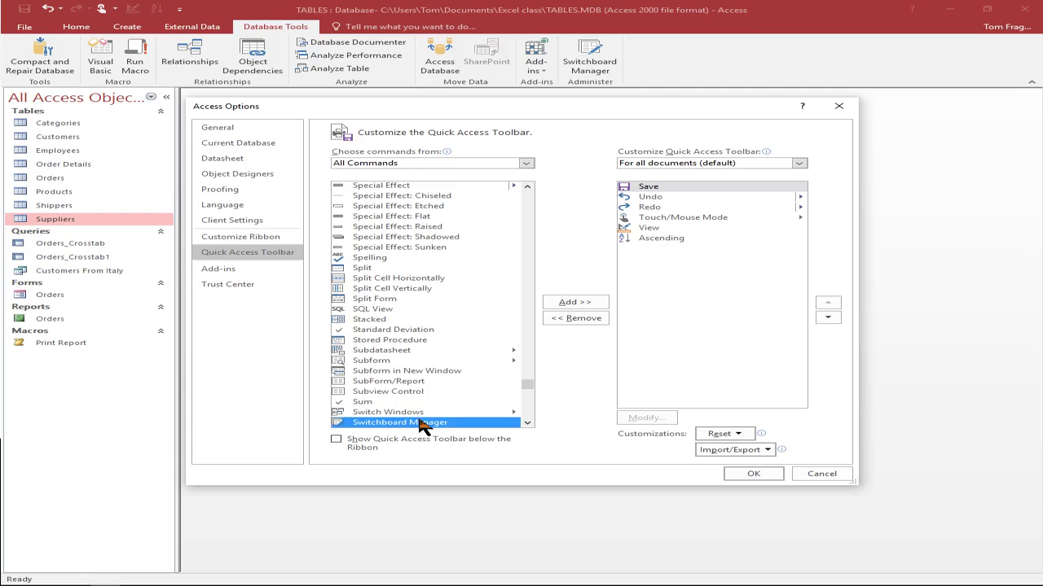
click(583, 302)
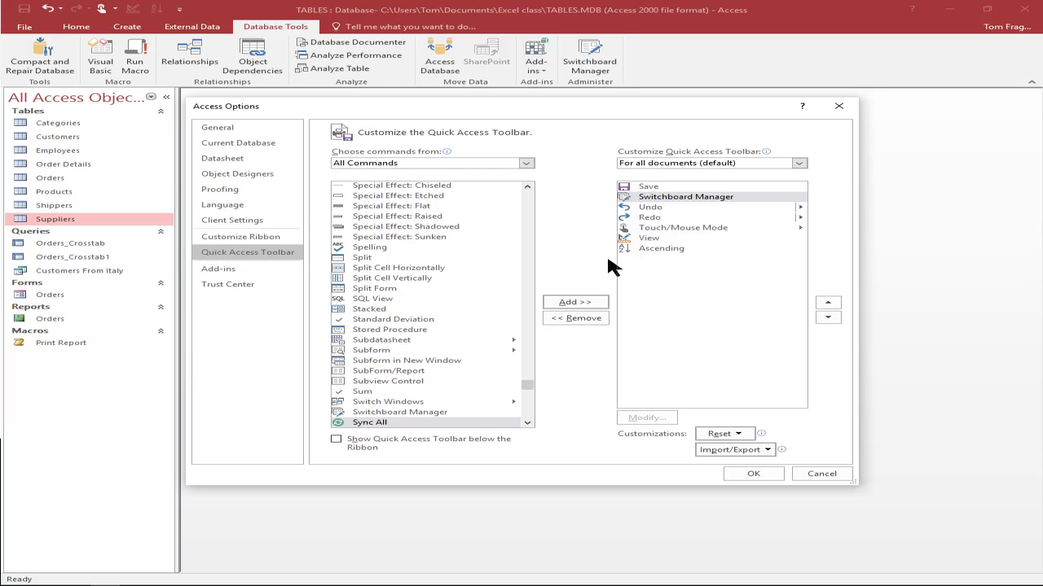
click(737, 477)
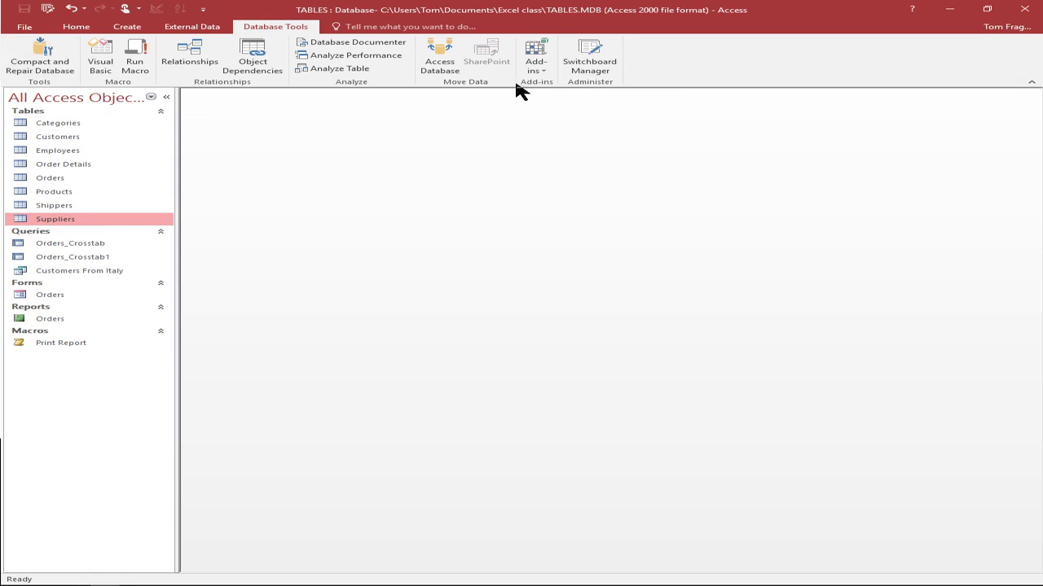
Launch Switchboard Manager and confirm creating a new switchboard.
click(592, 65)
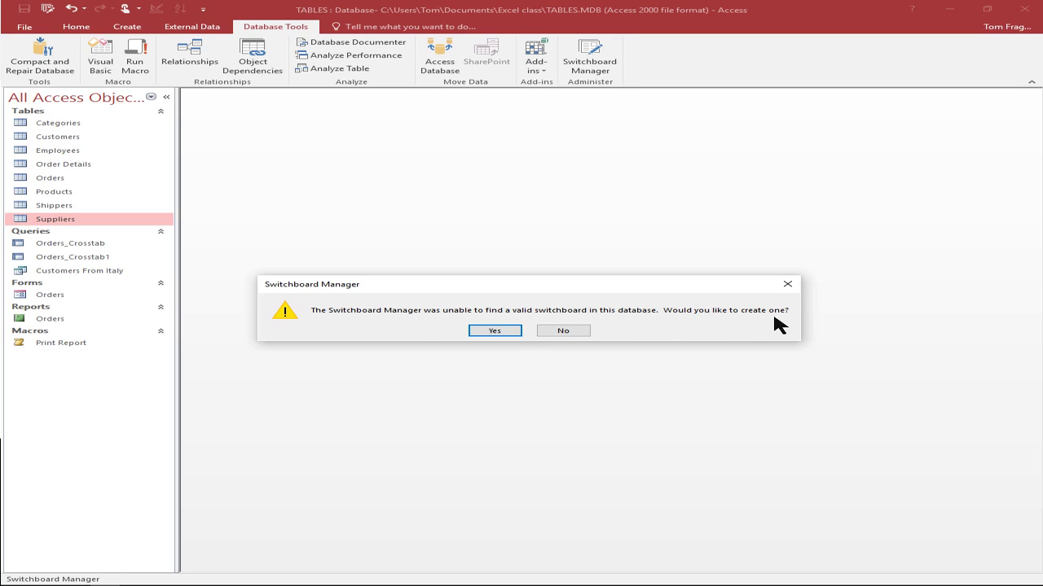
click(505, 332)
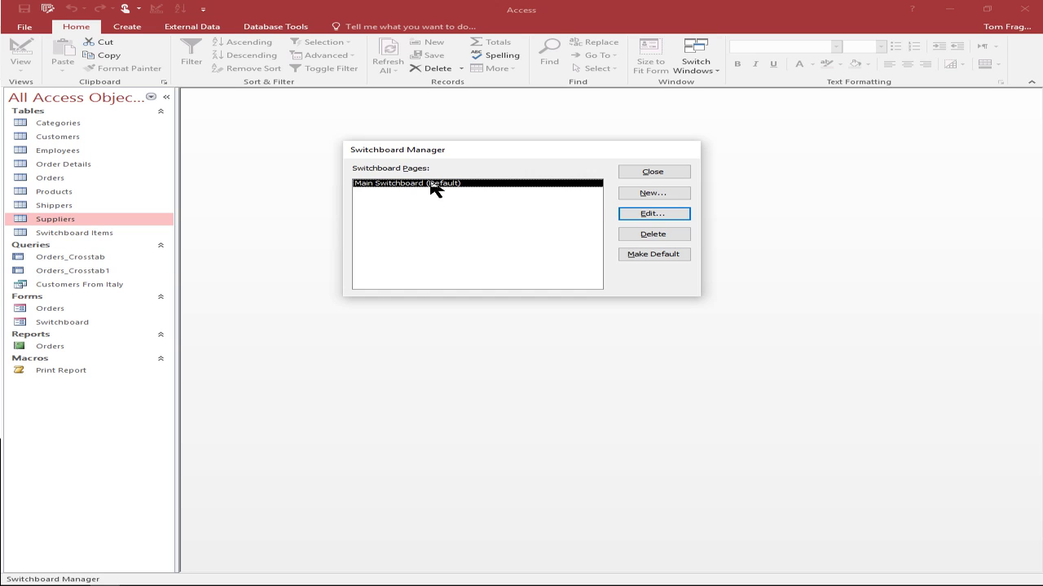
On the Main Switchboard page, add 'Add a new order' opening the Orders form in Add mode.
click(656, 215)
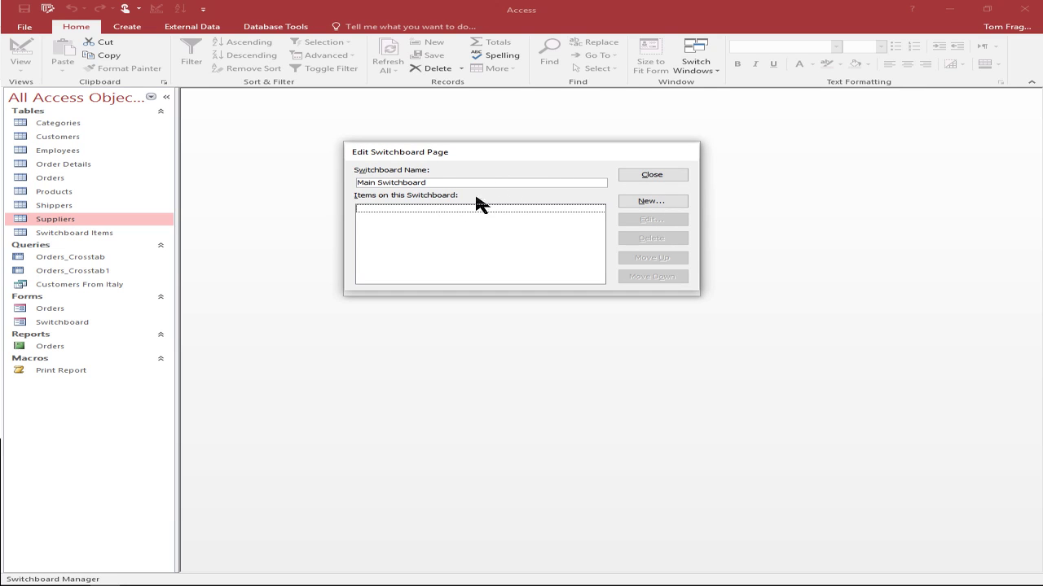
click(651, 202)
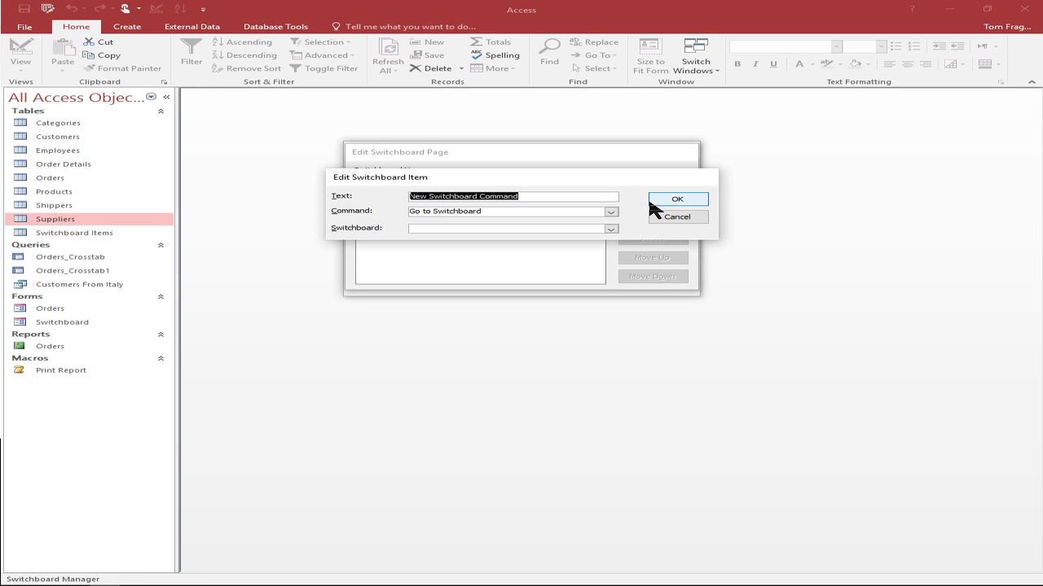
text(Add)
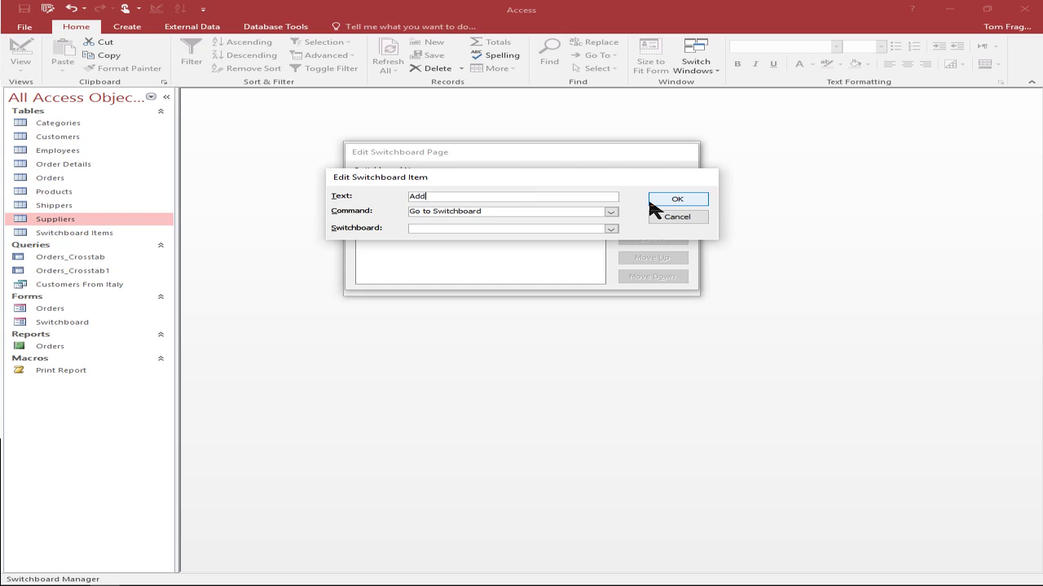
text( a new order)
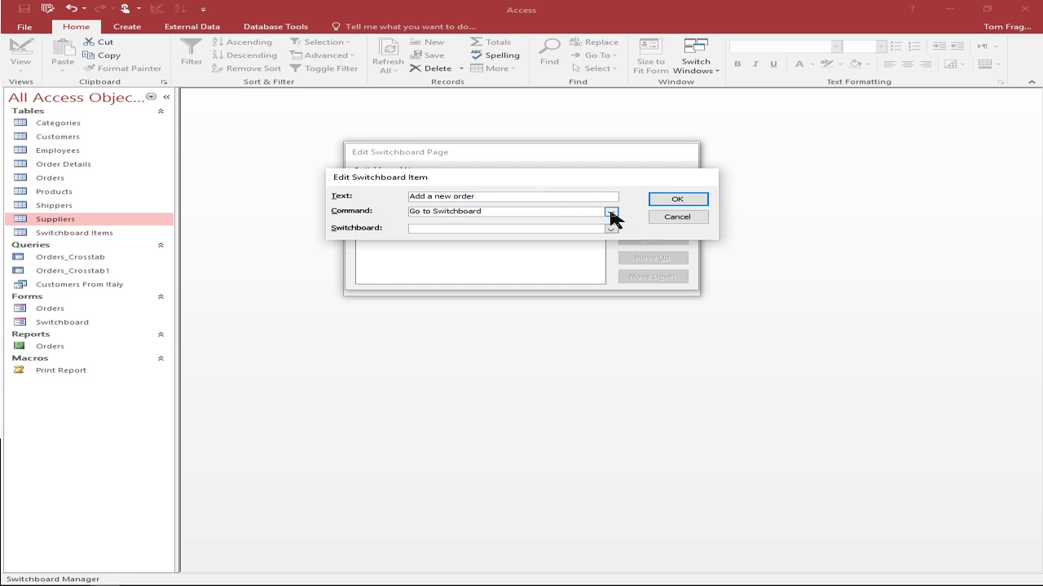
click(611, 213)
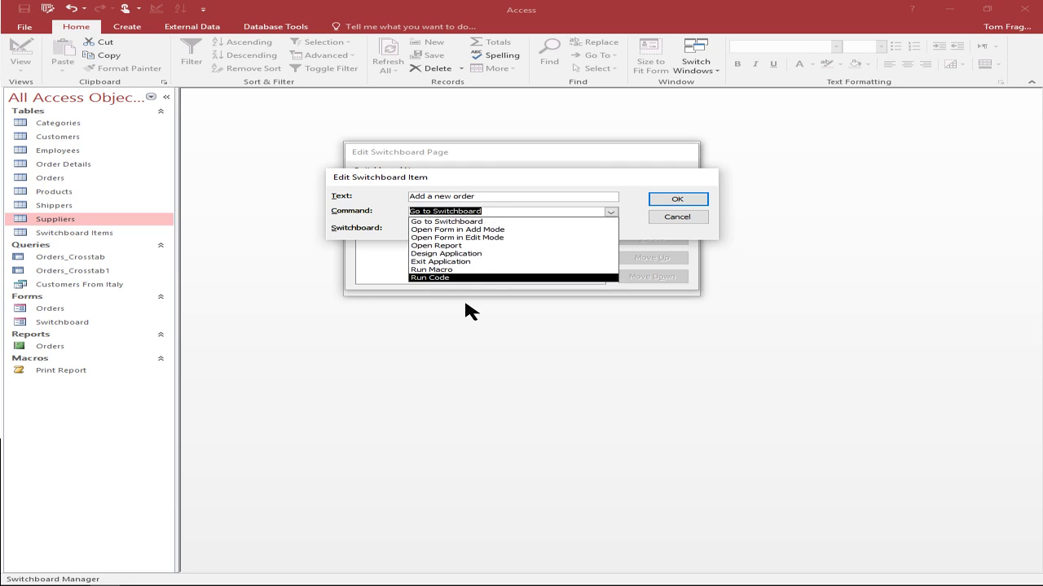
click(469, 230)
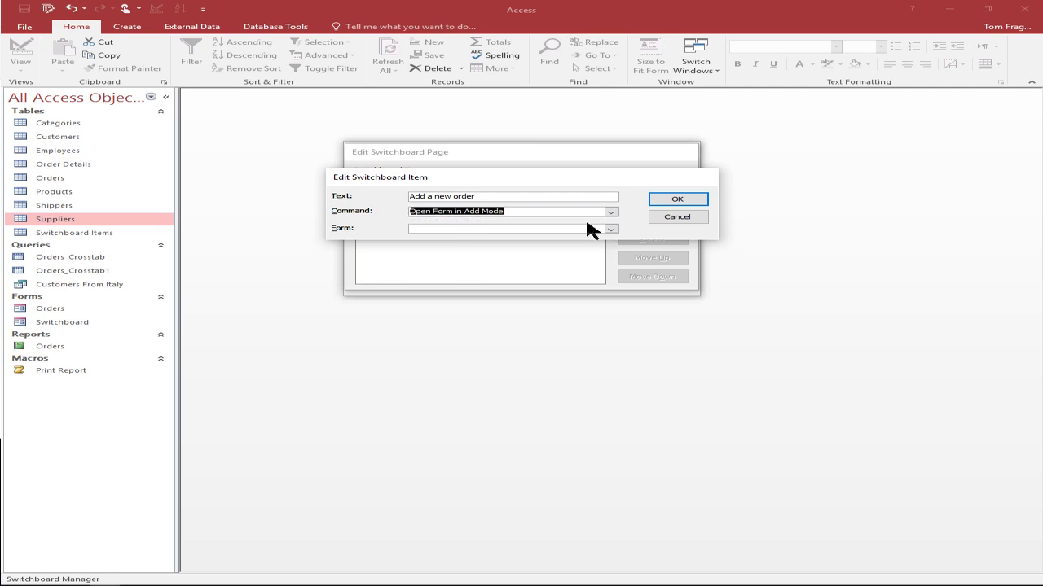
click(610, 229)
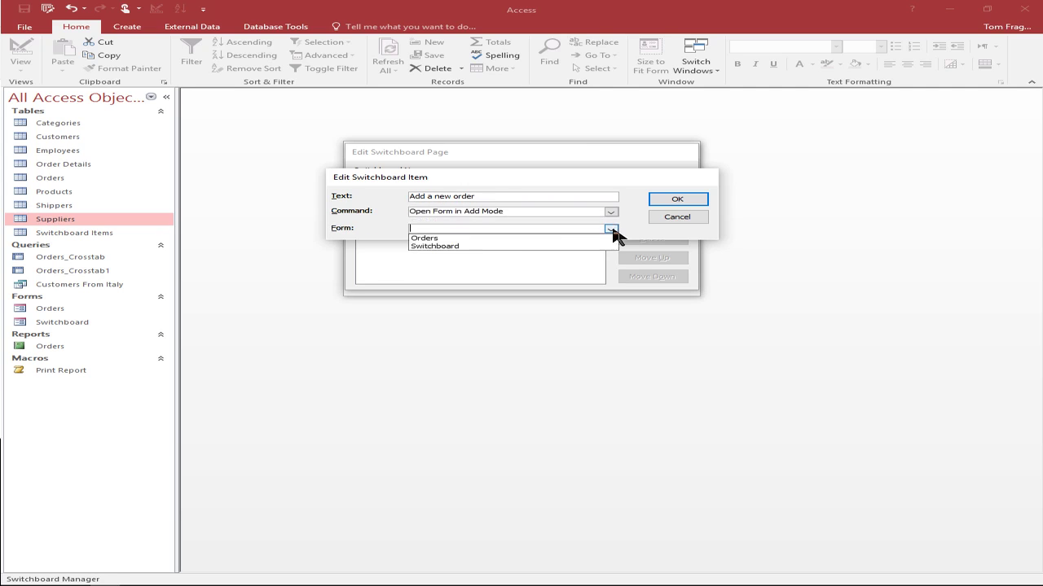
click(496, 239)
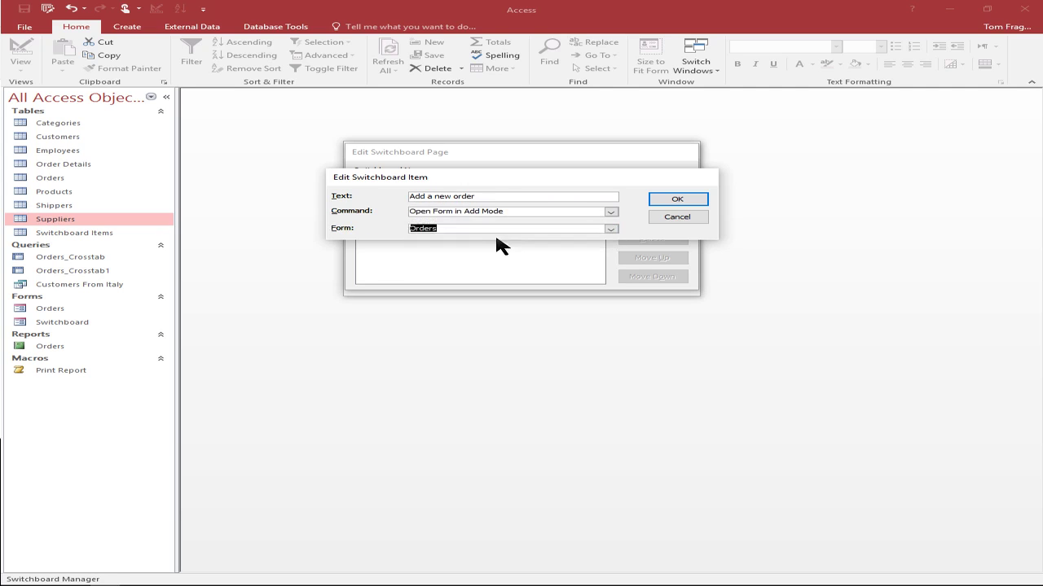
click(677, 202)
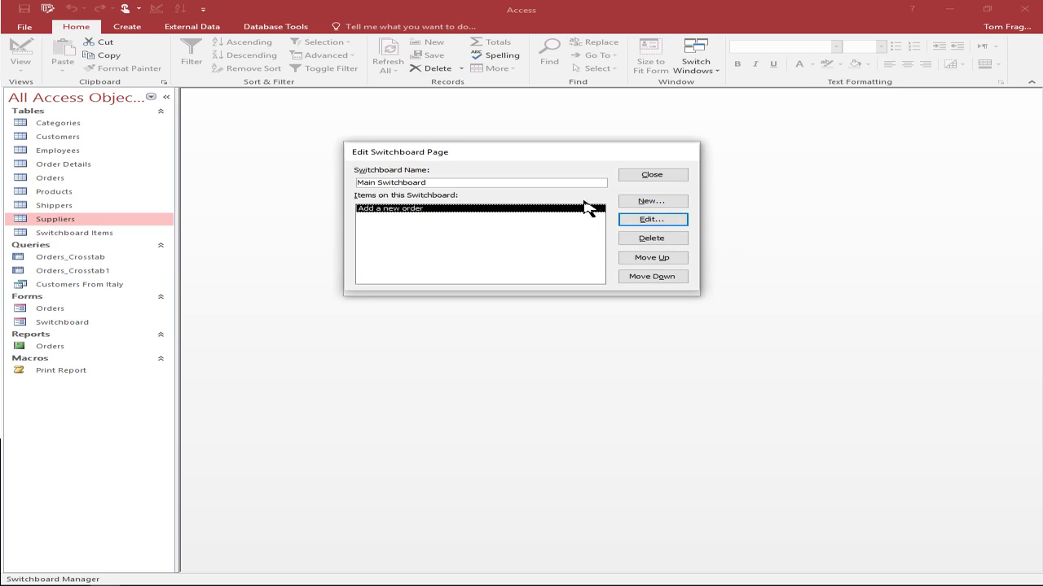
Add a 'Lookup Existing Order' item set to open the Orders form in Edit mode.
click(653, 202)
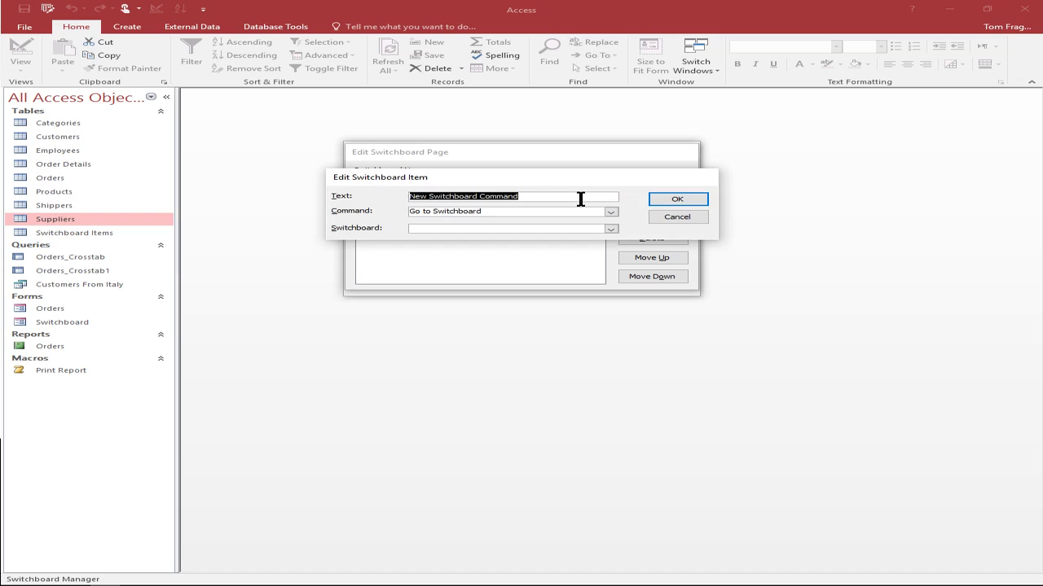
text(Lookup)
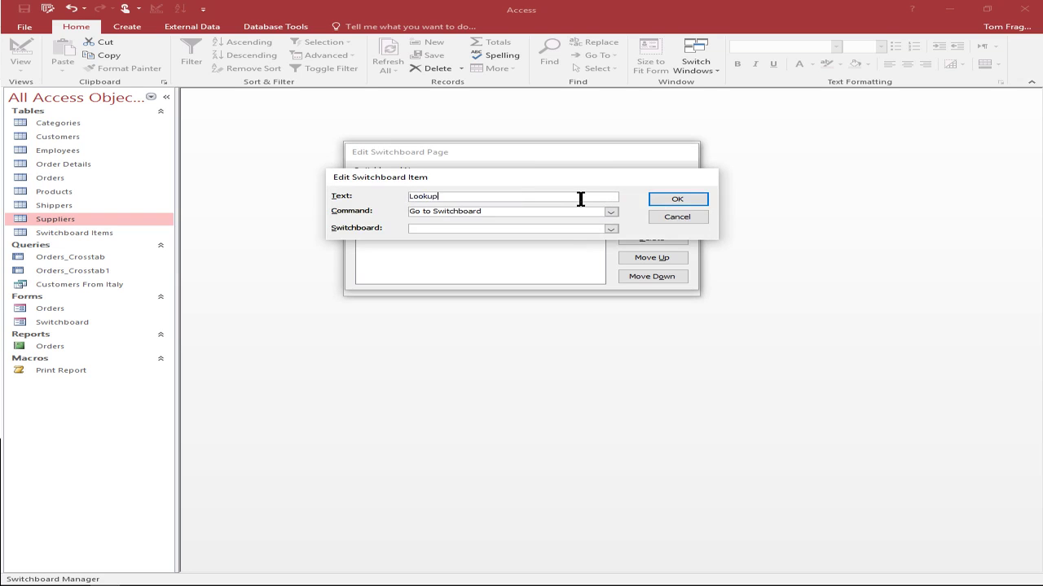
text( Existing Order)
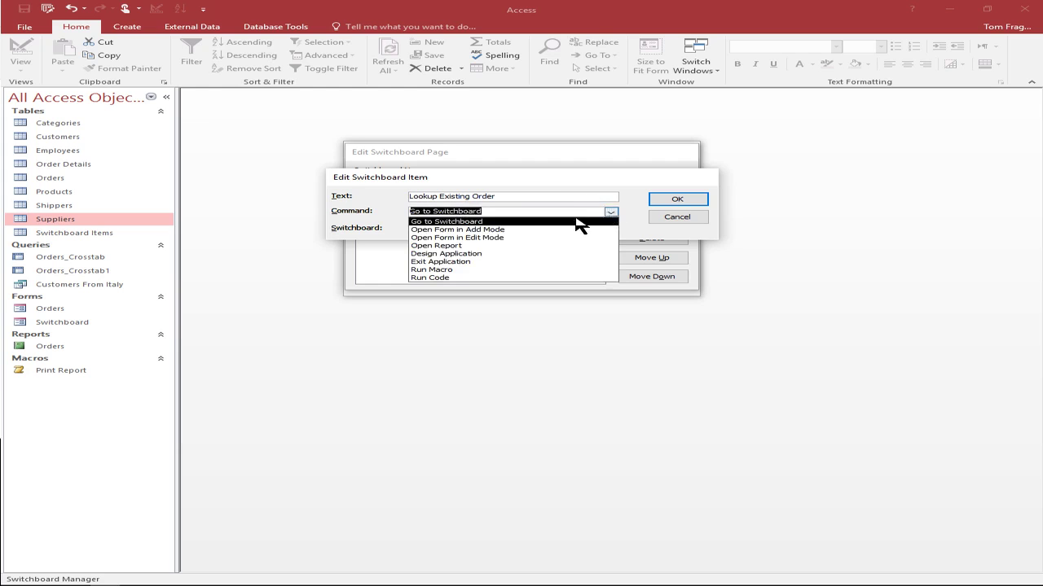
click(489, 237)
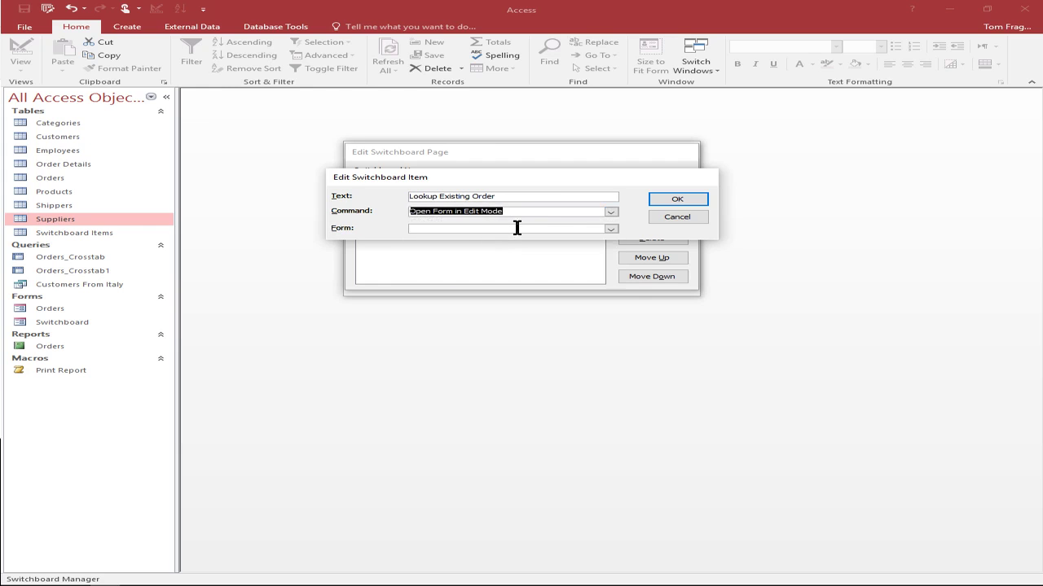
click(610, 231)
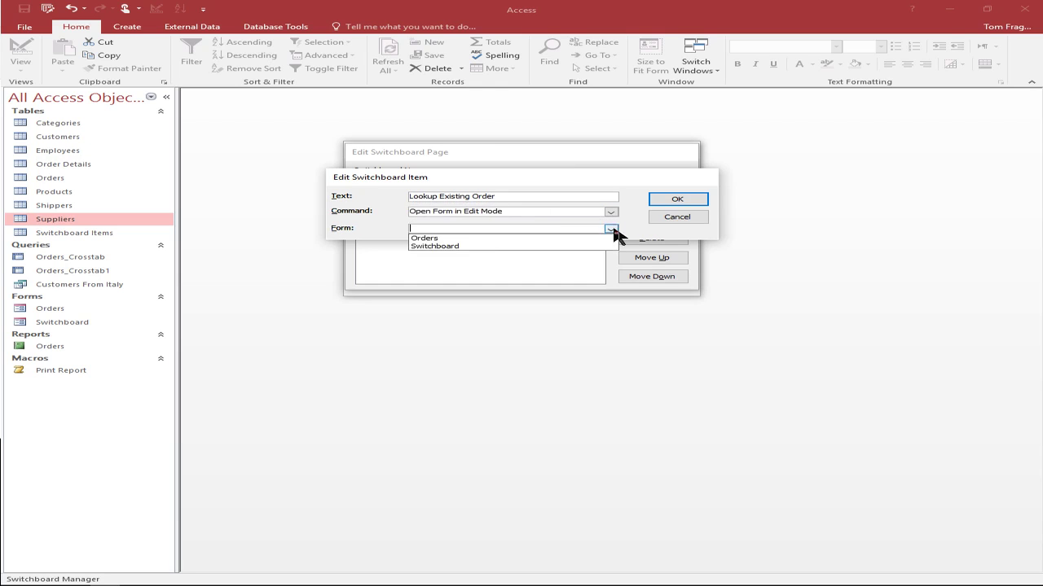
click(432, 238)
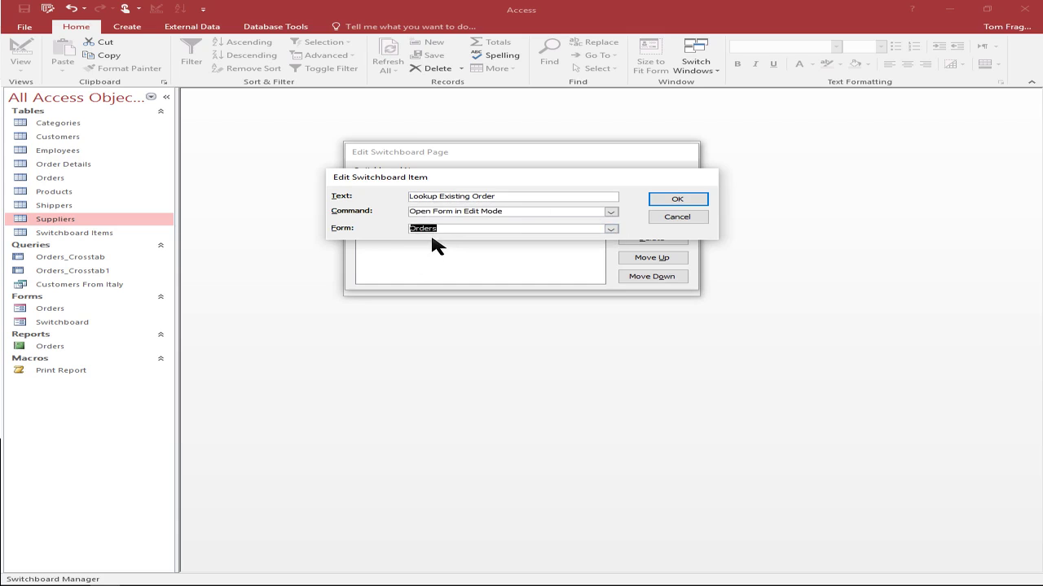
click(665, 200)
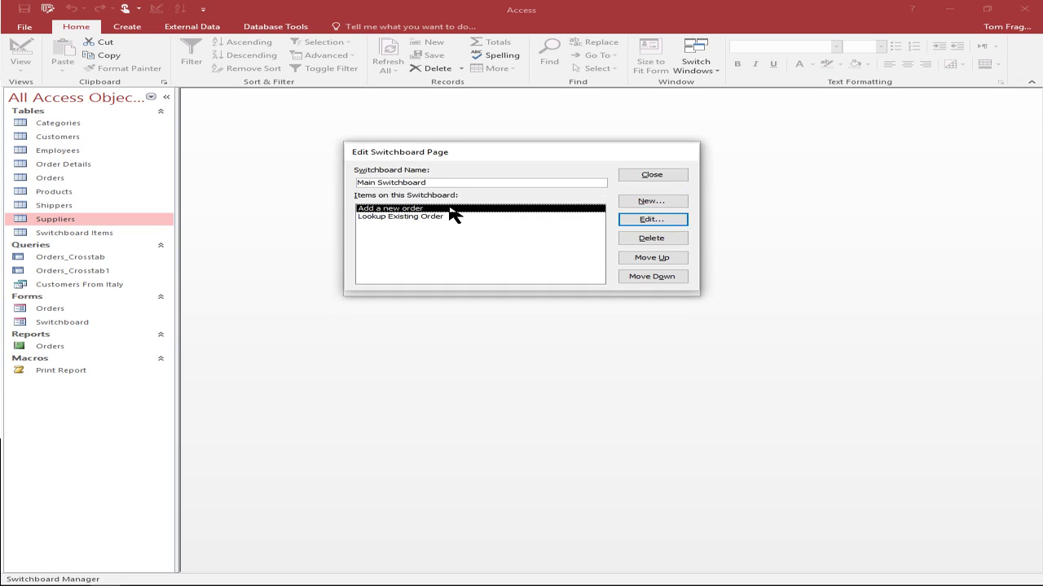
Add a 'Run Orders Report' item using Open Report with the Orders report.
click(652, 204)
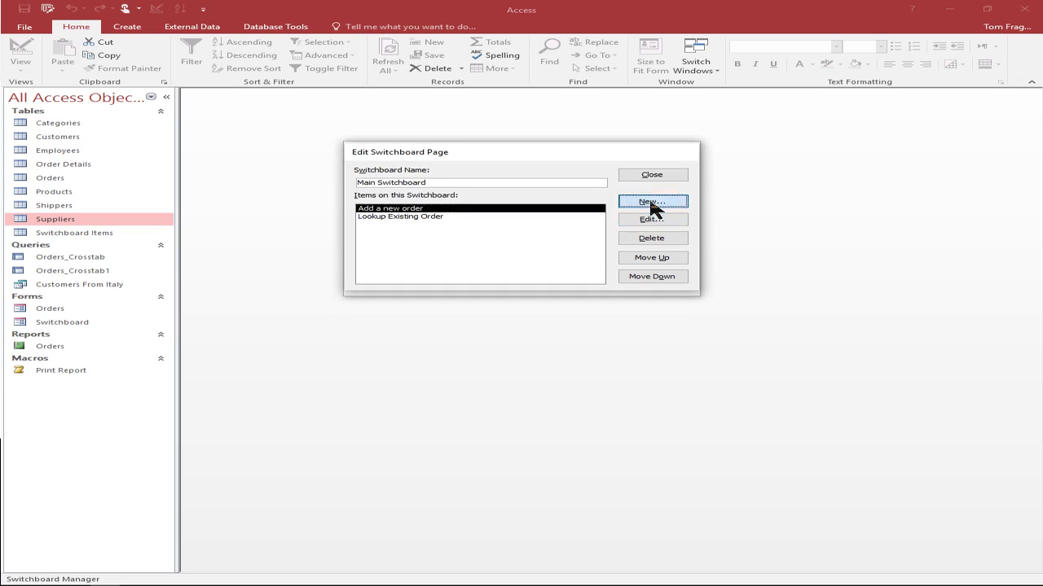
text(R)
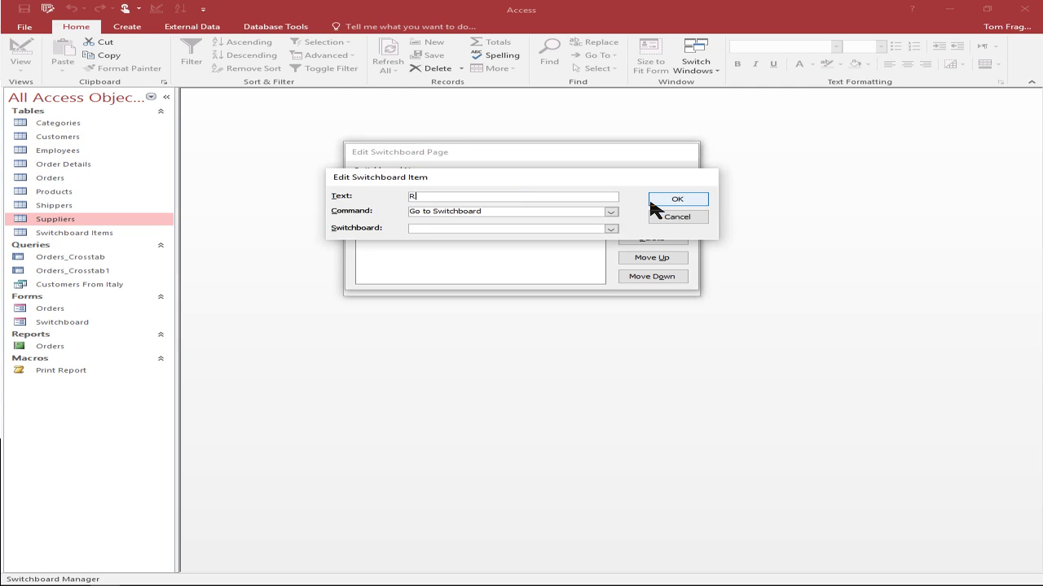
text(Un Orders)
key(BackSpace)
key(BackSpace)
key(BackSpace)
key(BackSpace)
key(BackSpace)
key(BackSpace)
key(BackSpace)
key(BackSpace)
text(un ord)
key(BackSpace)
key(BackSpace)
text(rders Reep)
key(BackSpace)
key(BackSpace)
key(BackSpace)
click(611, 212)
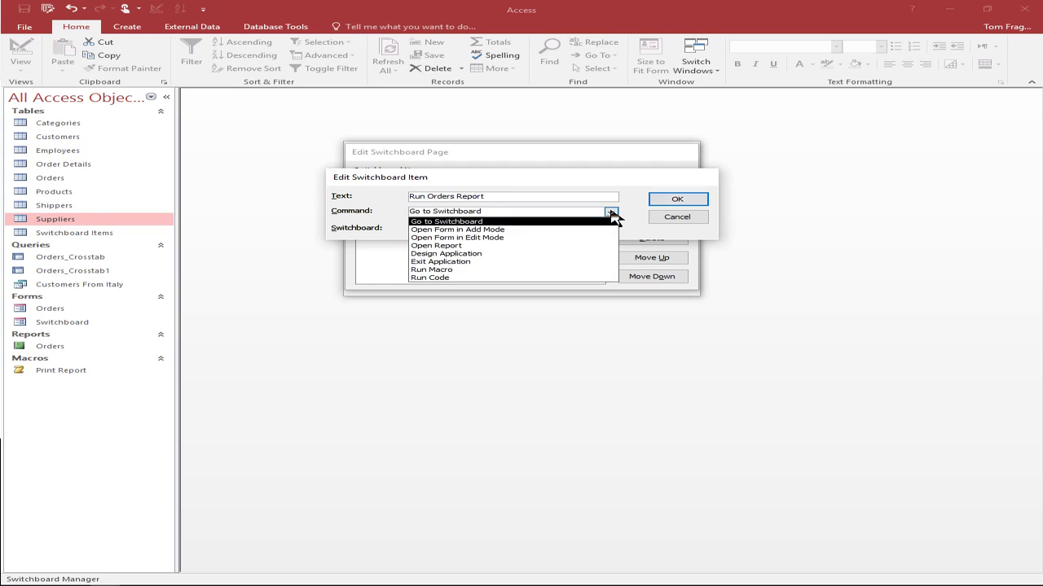
click(498, 245)
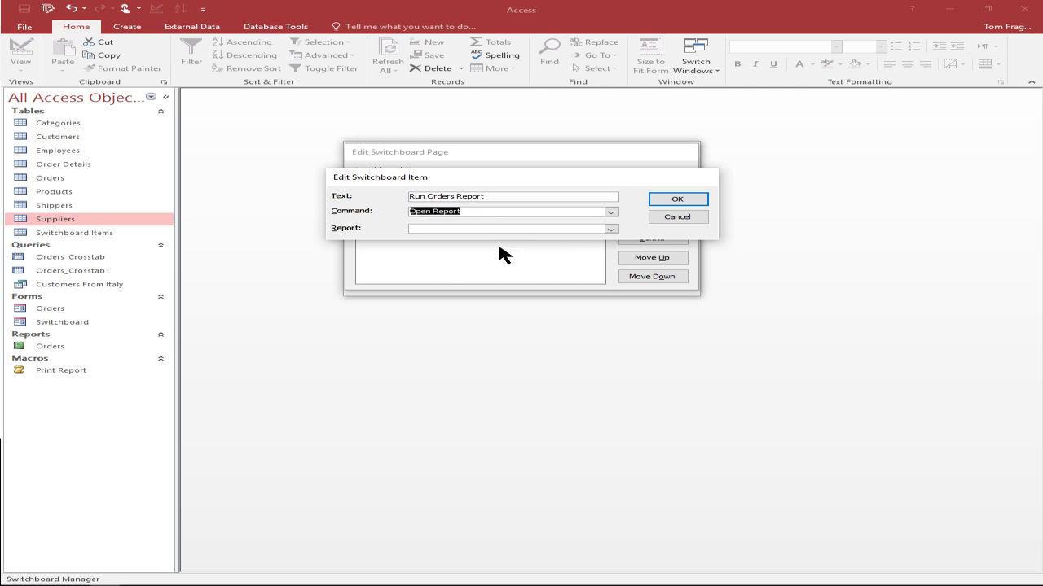
click(610, 229)
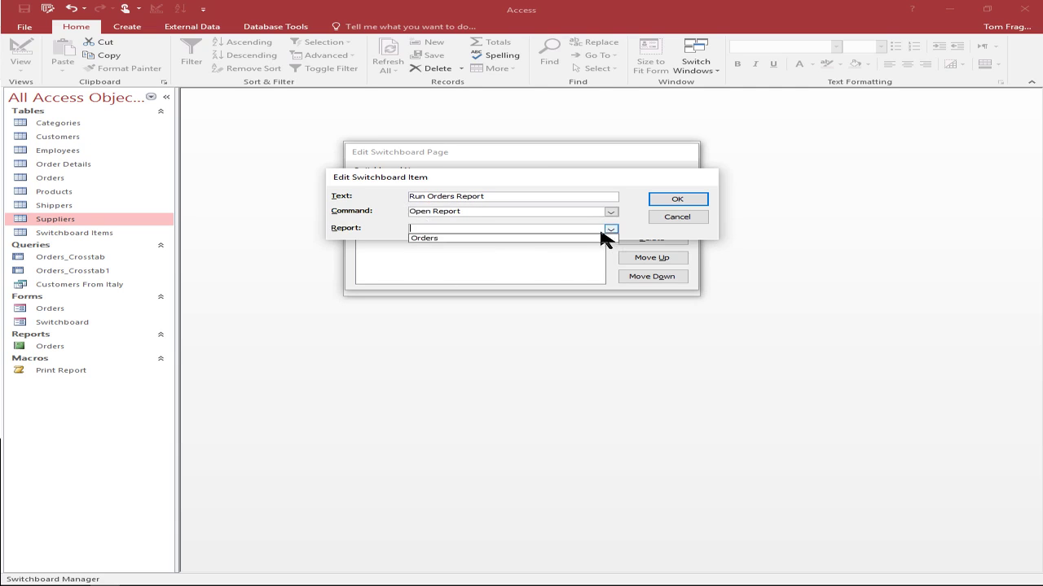
click(505, 240)
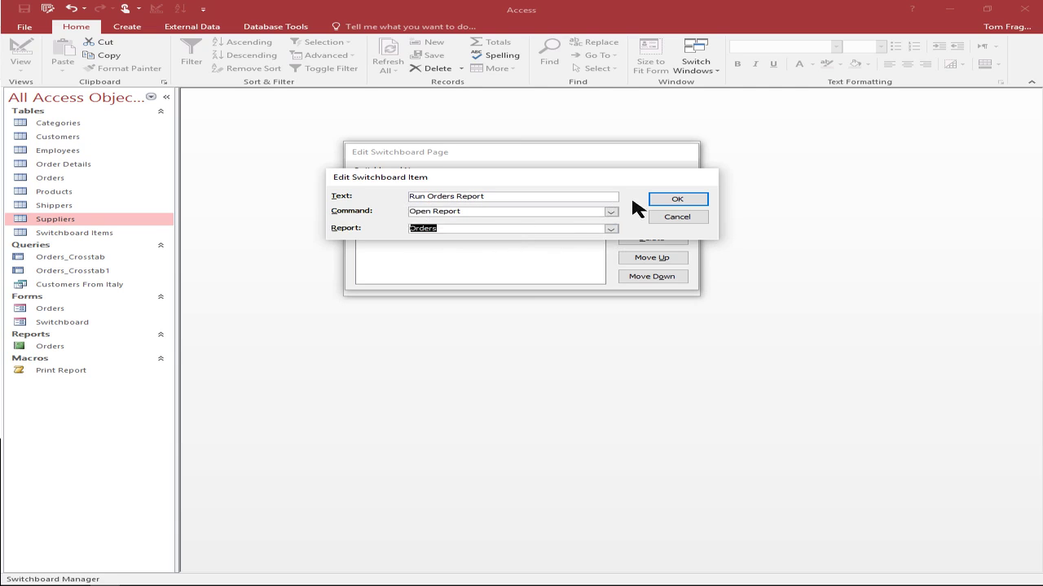
click(674, 203)
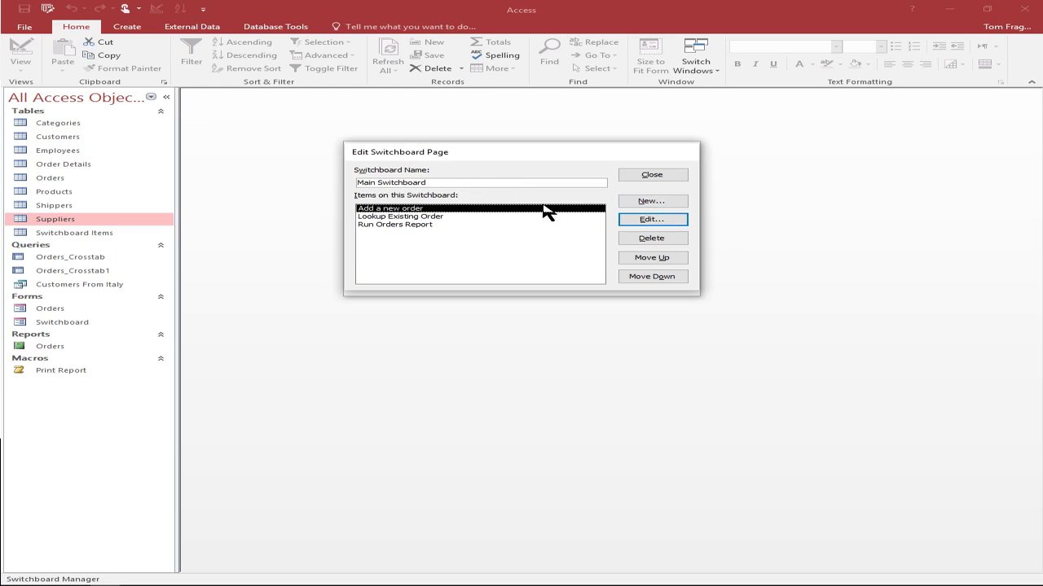
Add a 'Print Orders Report' item that runs the Print Report macro.
click(633, 204)
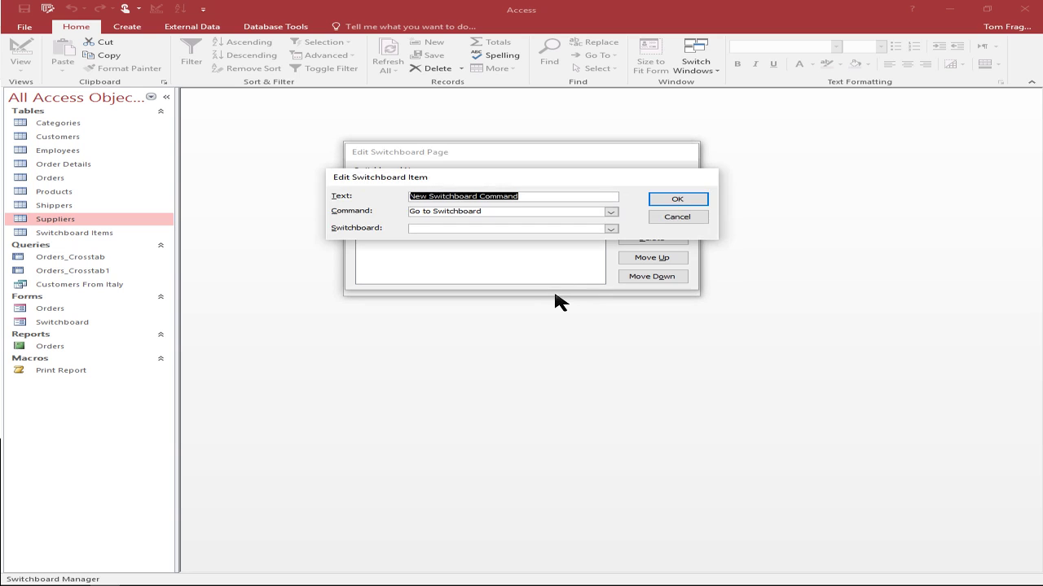
text(Print)
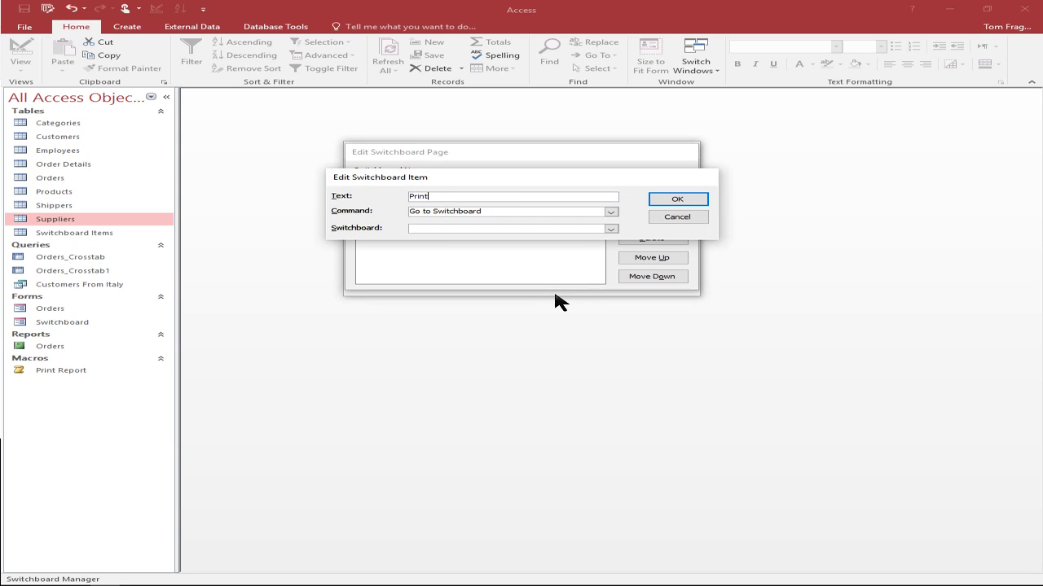
text( Ortders Report)
click(610, 214)
click(443, 269)
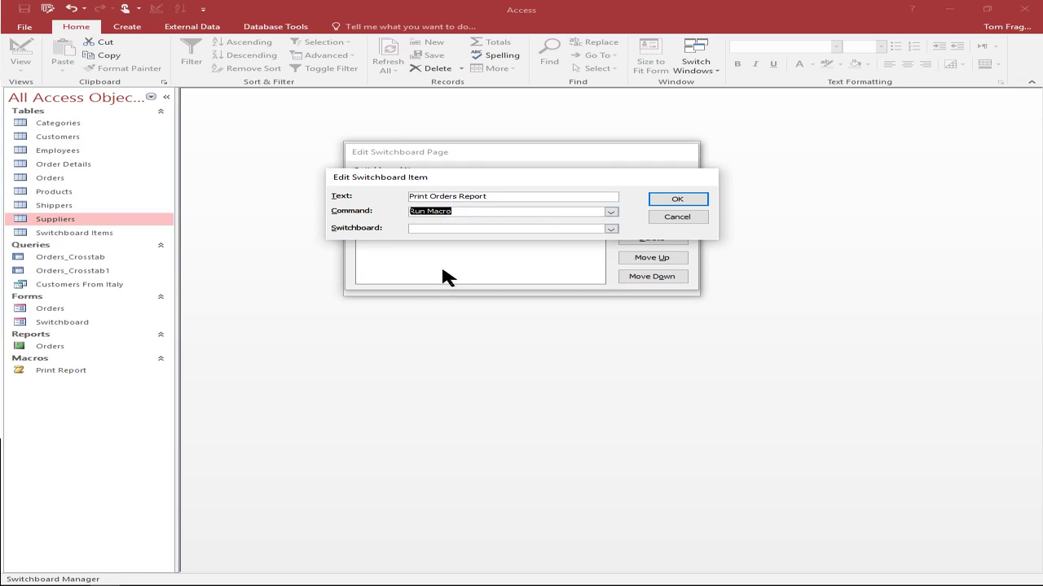
click(610, 229)
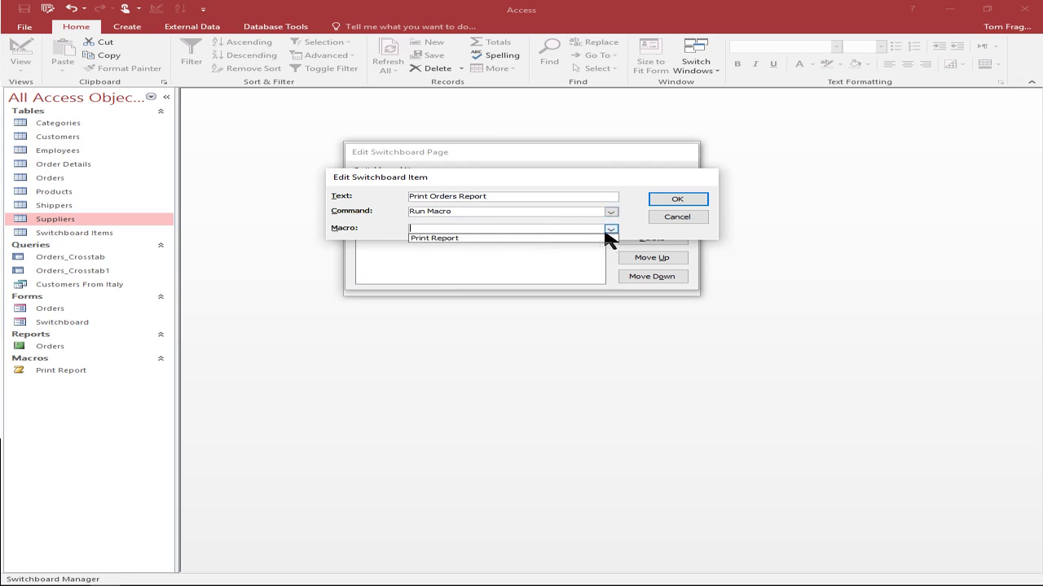
click(485, 239)
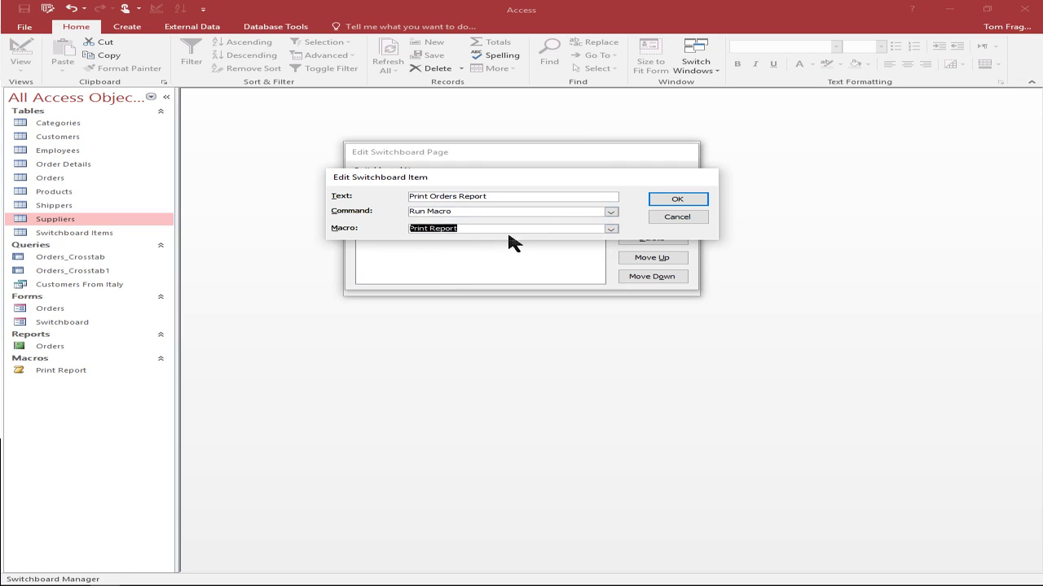
click(669, 207)
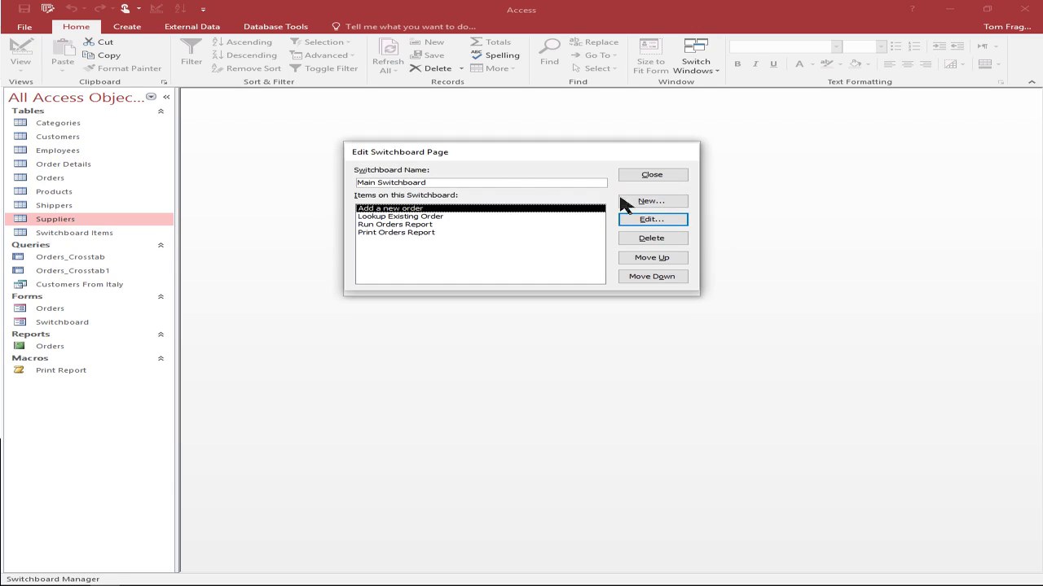
Add an 'Exit Application' item using the Exit Application command.
click(648, 202)
text(Exit Application)
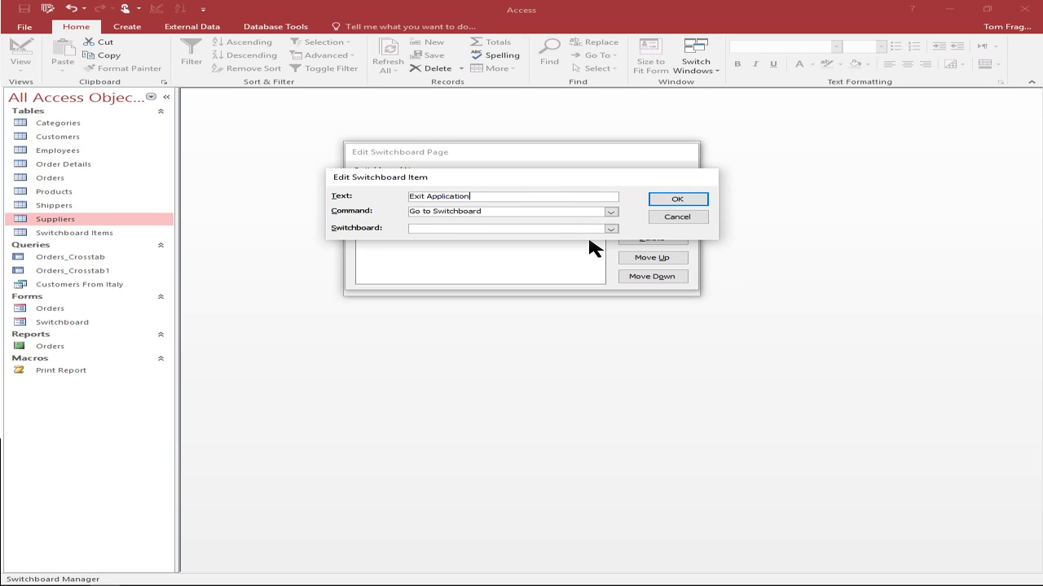
click(612, 213)
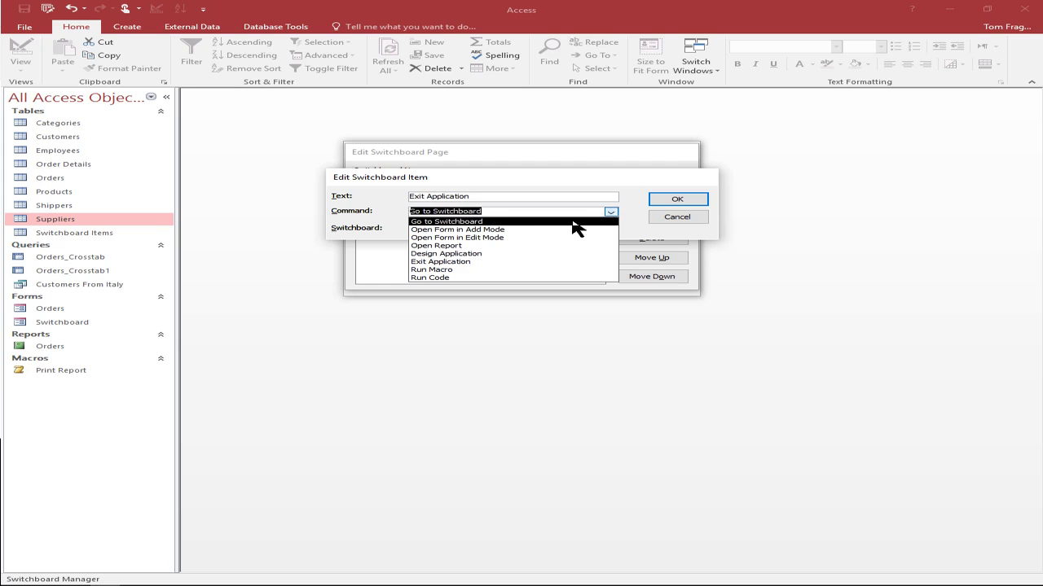
click(470, 261)
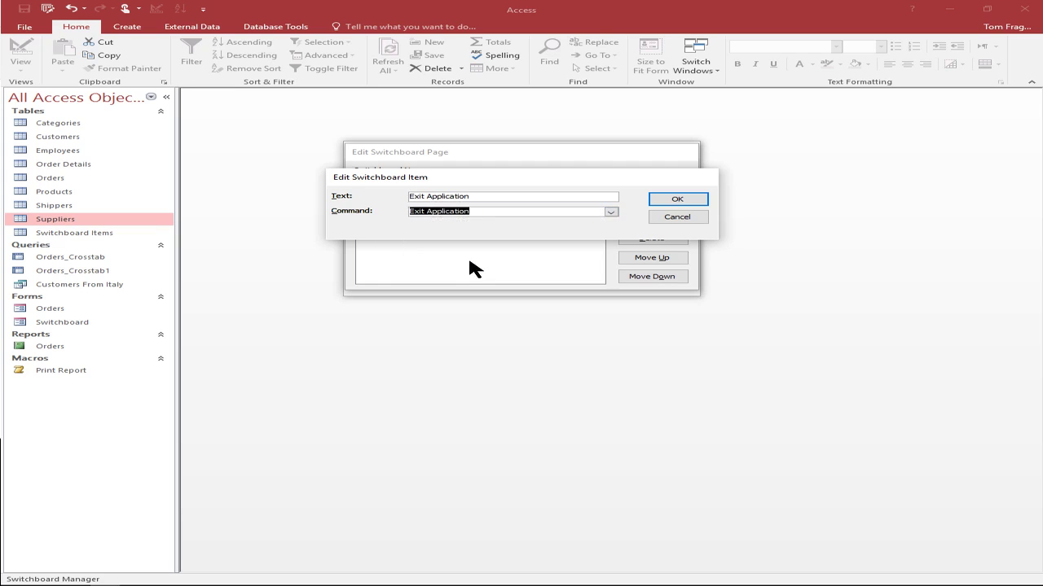
click(668, 202)
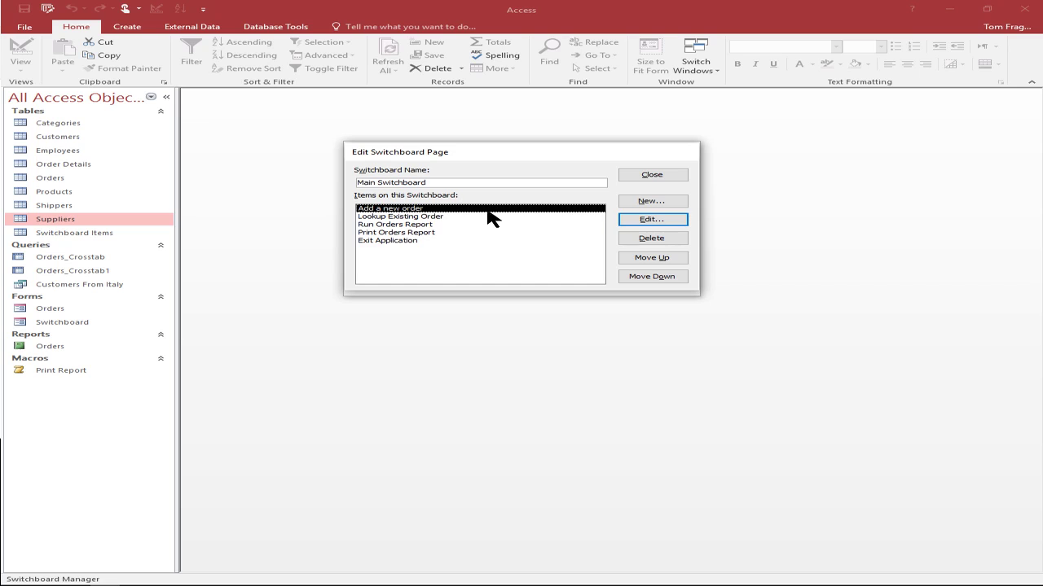
Close the Main Switchboard page, then create and select a new 'Reports Menu' page.
click(662, 173)
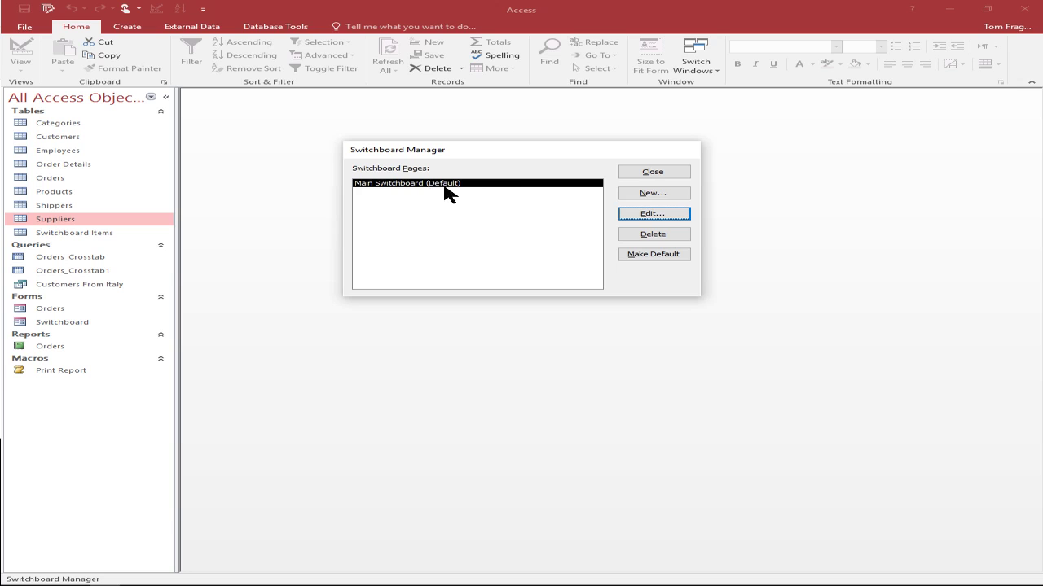
click(652, 193)
text(Report Men)
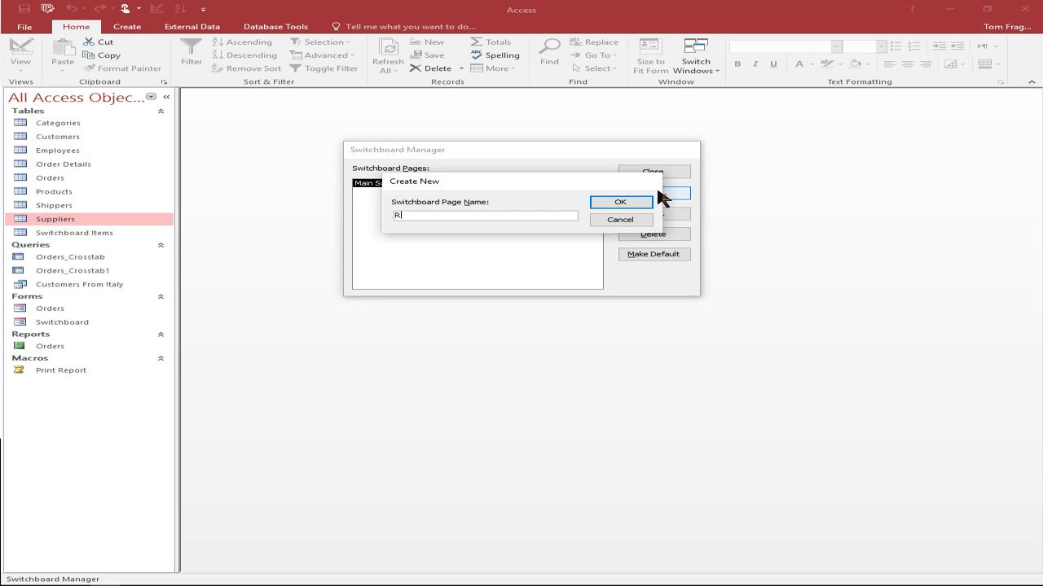
key(BackSpace)
key(BackSpace)
key(BackSpace)
key(BackSpace)
text(s Meny)
key(Return)
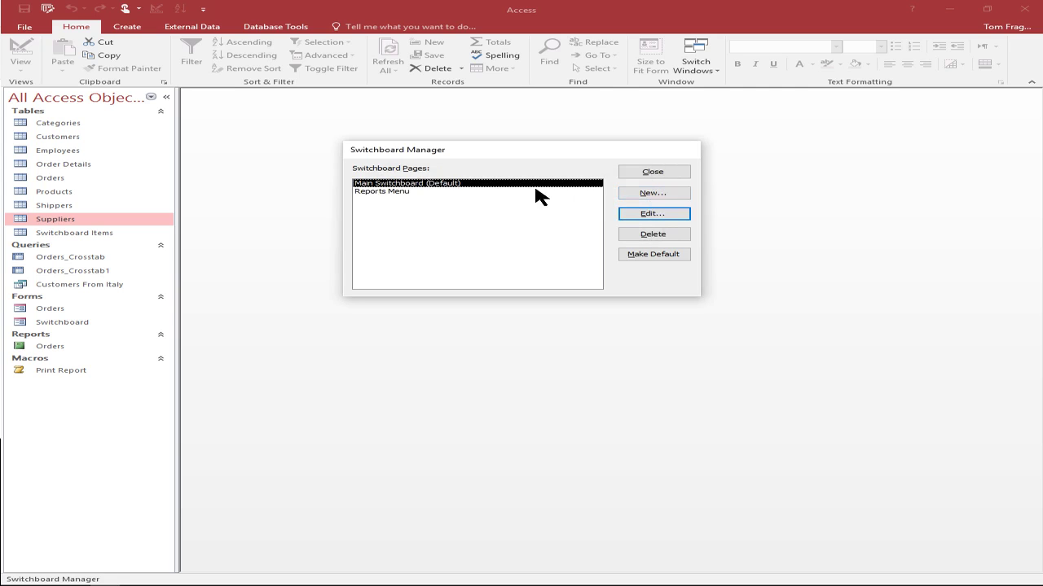
click(389, 196)
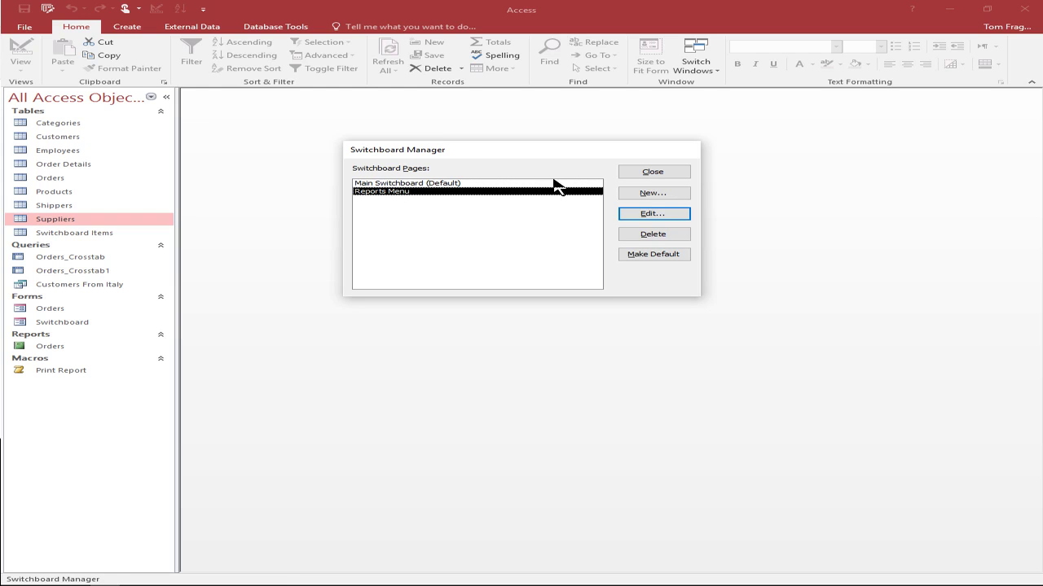
Give Reports Menu a 'Return To Main' item going to Main Switchboard, then close the page.
click(645, 215)
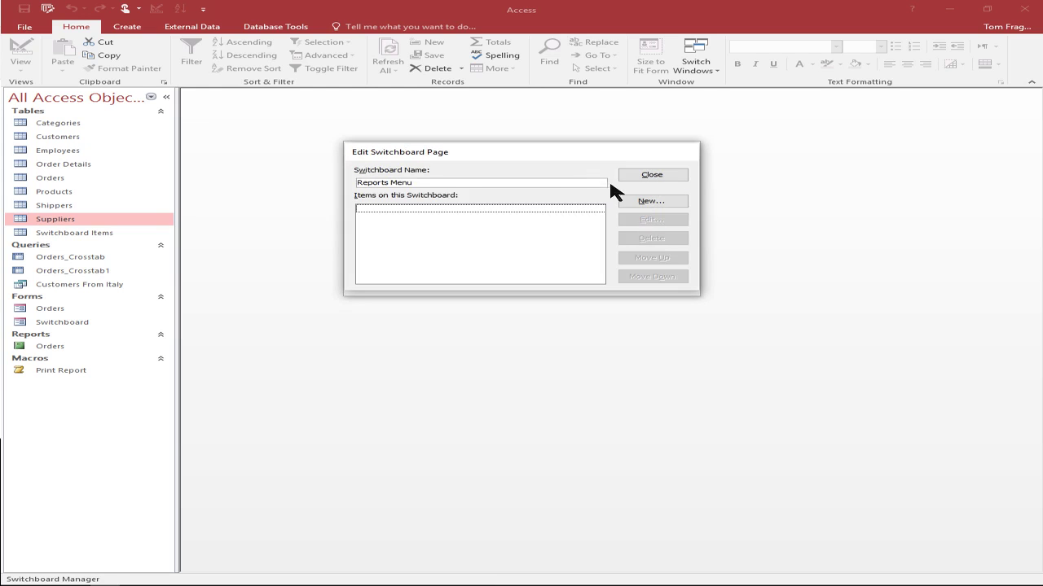
click(634, 197)
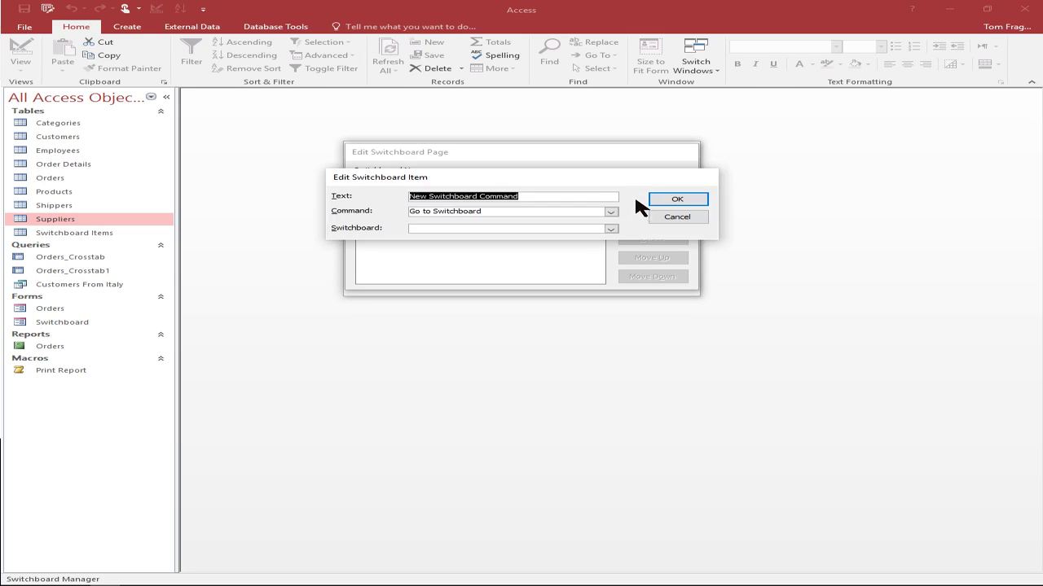
text(Return T)
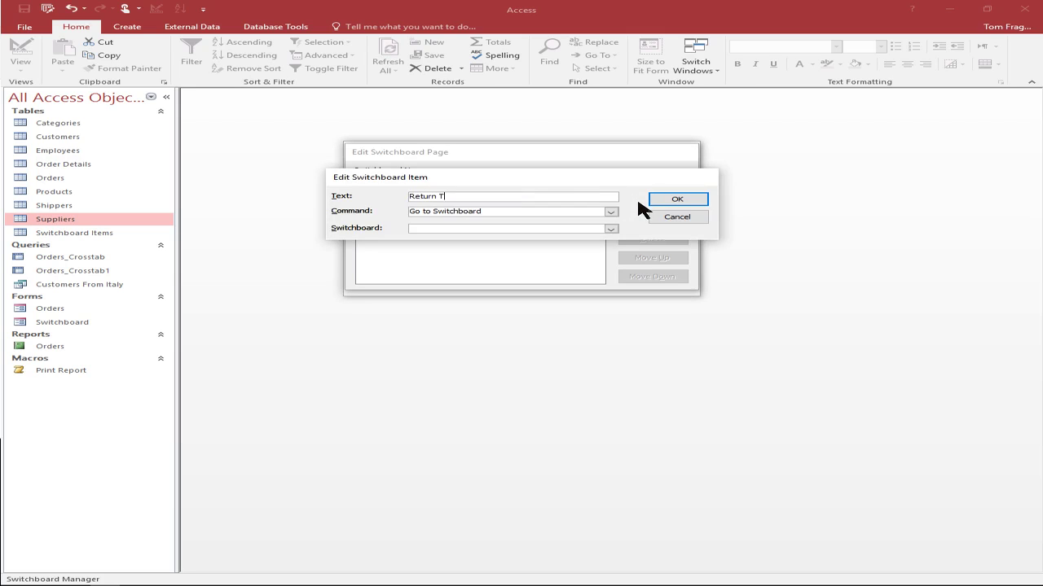
text(oMa)
text(ain)
click(611, 213)
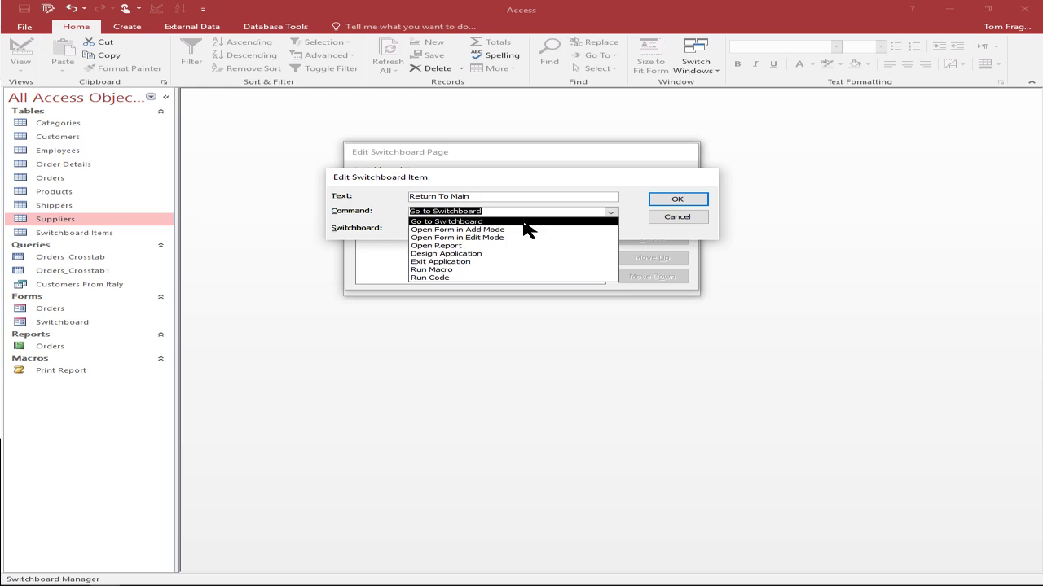
click(528, 223)
click(610, 229)
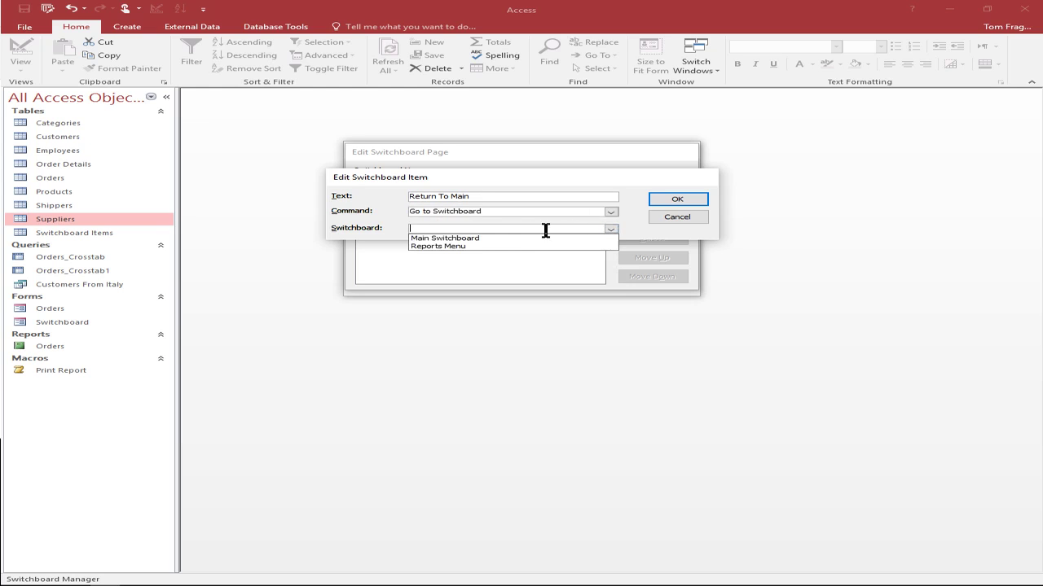
click(518, 239)
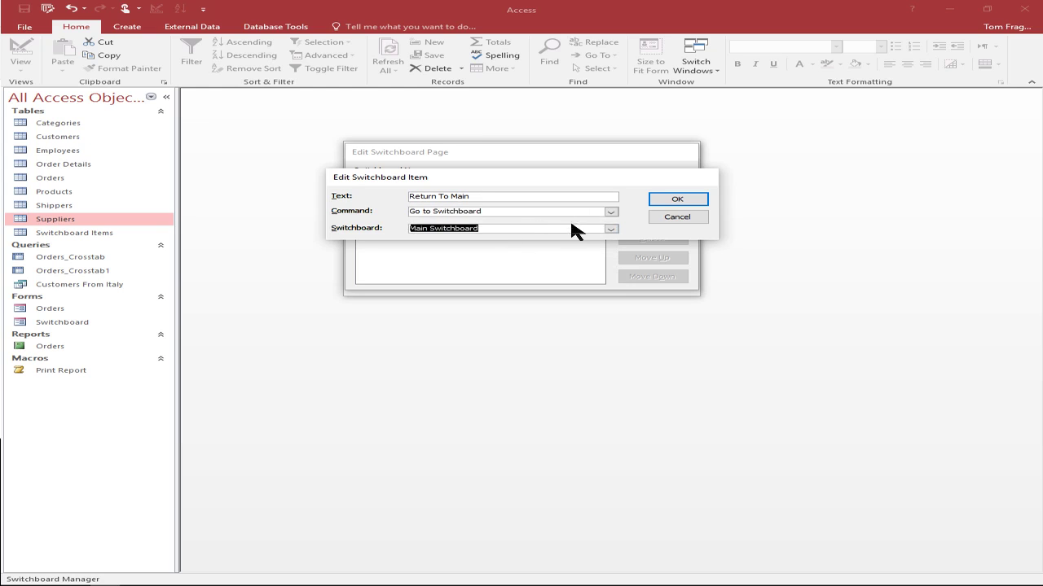
click(668, 204)
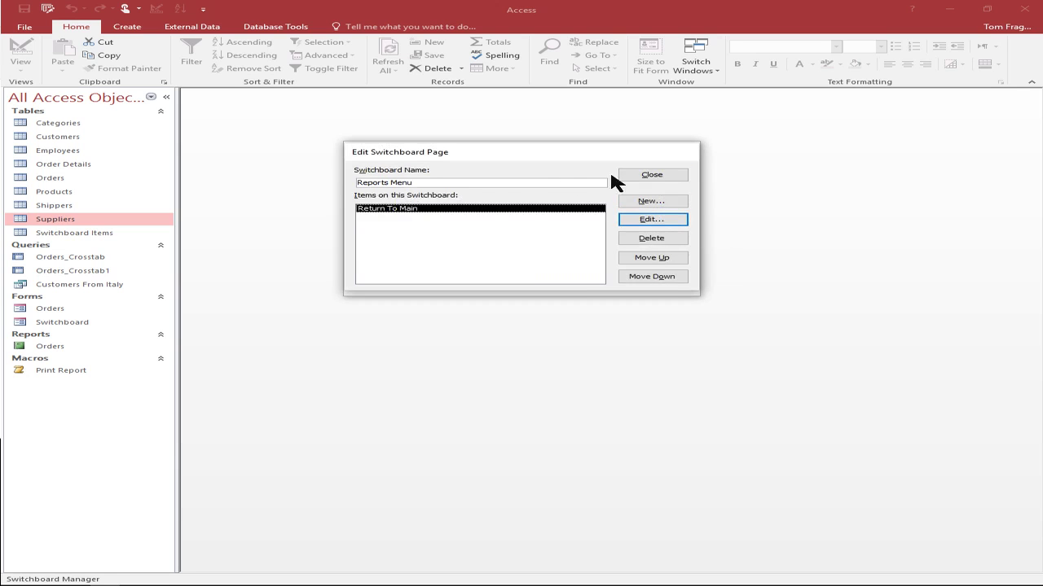
click(653, 175)
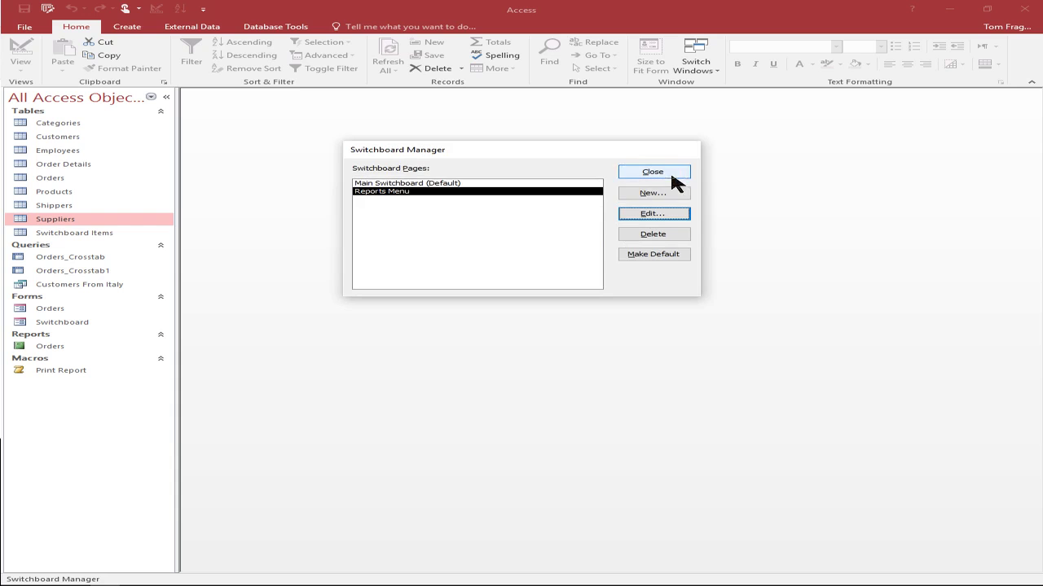
Open the Main Switchboard page for editing and create a new item labelled 'Reports Menu'.
click(399, 183)
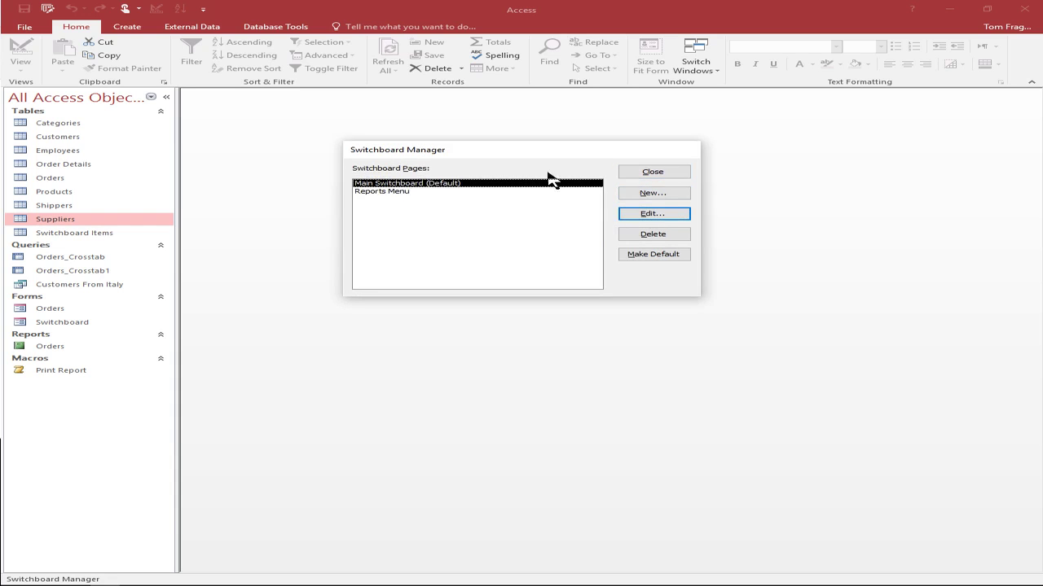
click(647, 197)
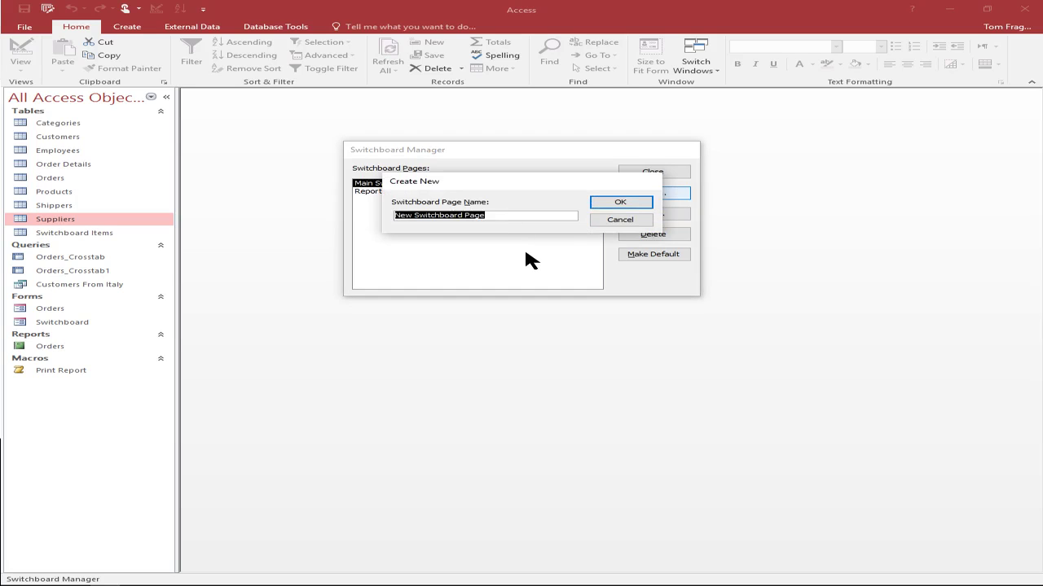
click(615, 218)
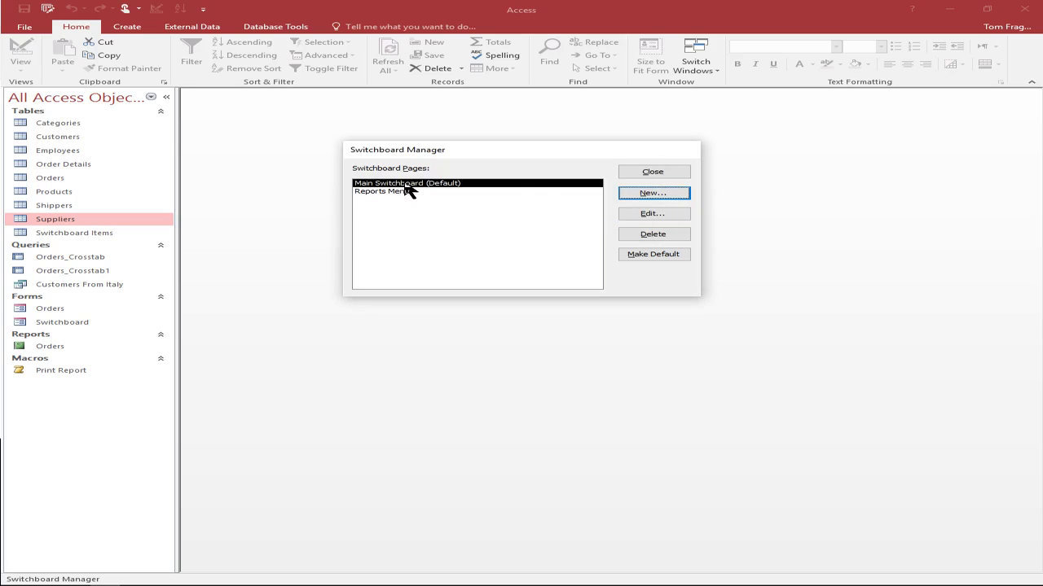
click(653, 214)
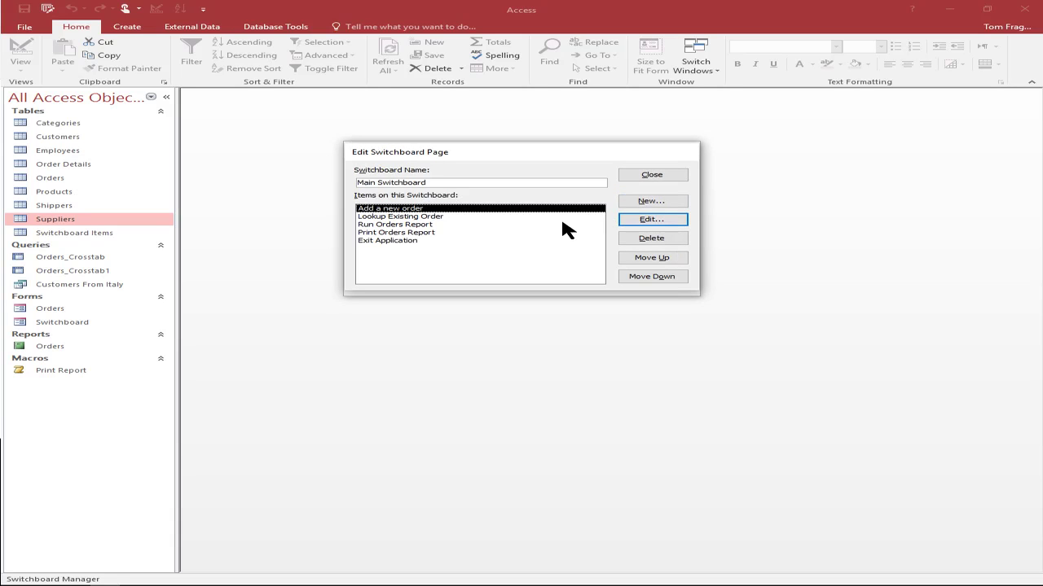
click(651, 202)
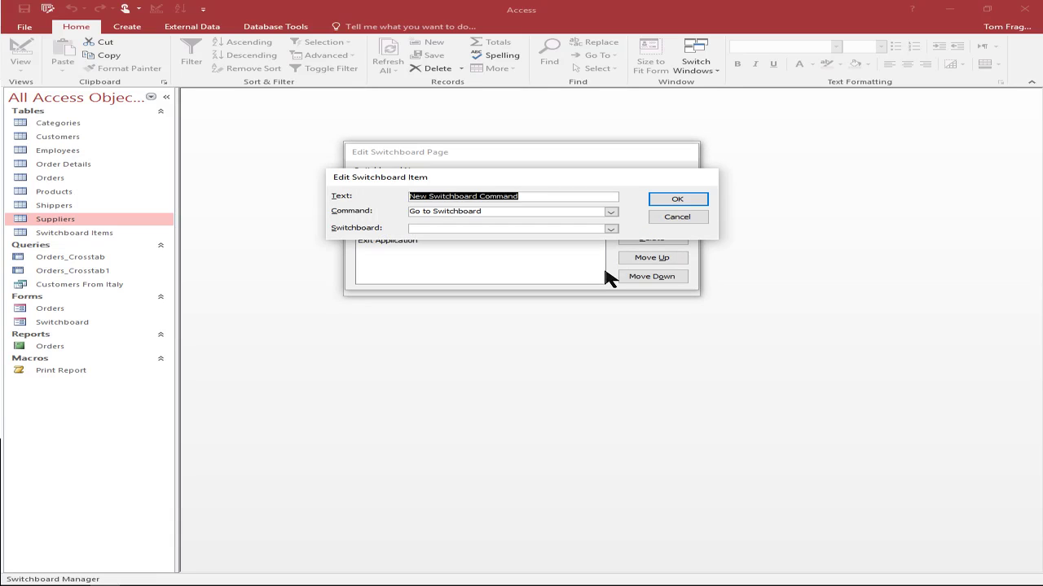
text(Reports)
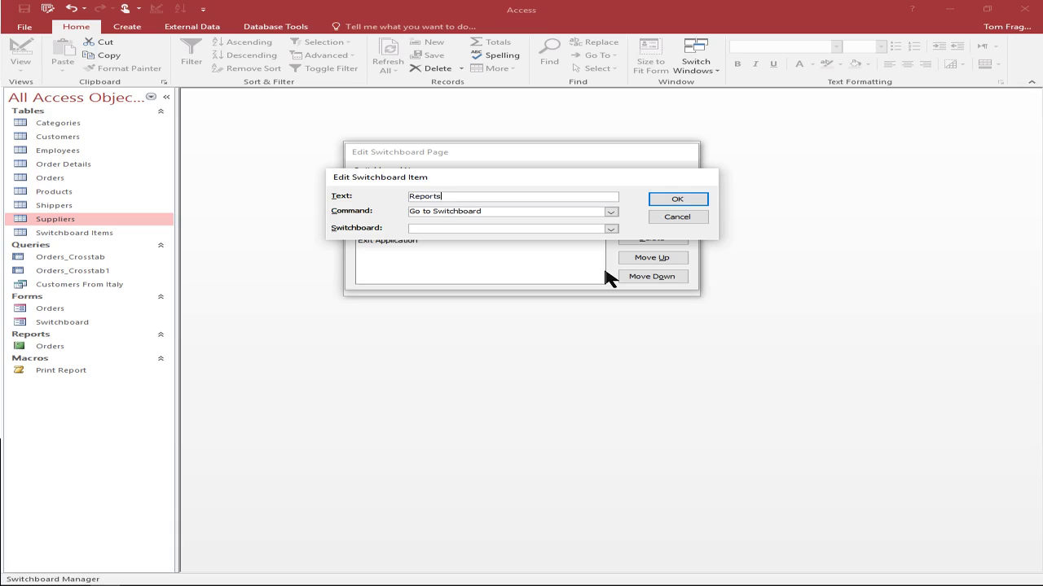
text( Meny)
key(BackSpace)
text(u)
Set the item to Go to Switchboard with the Reports Menu page.
click(610, 213)
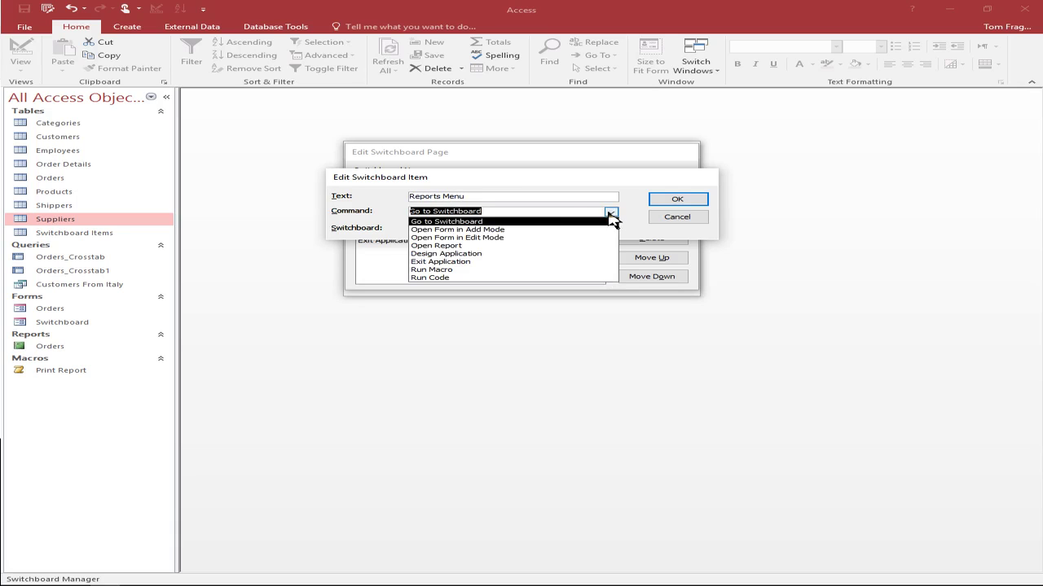
click(546, 218)
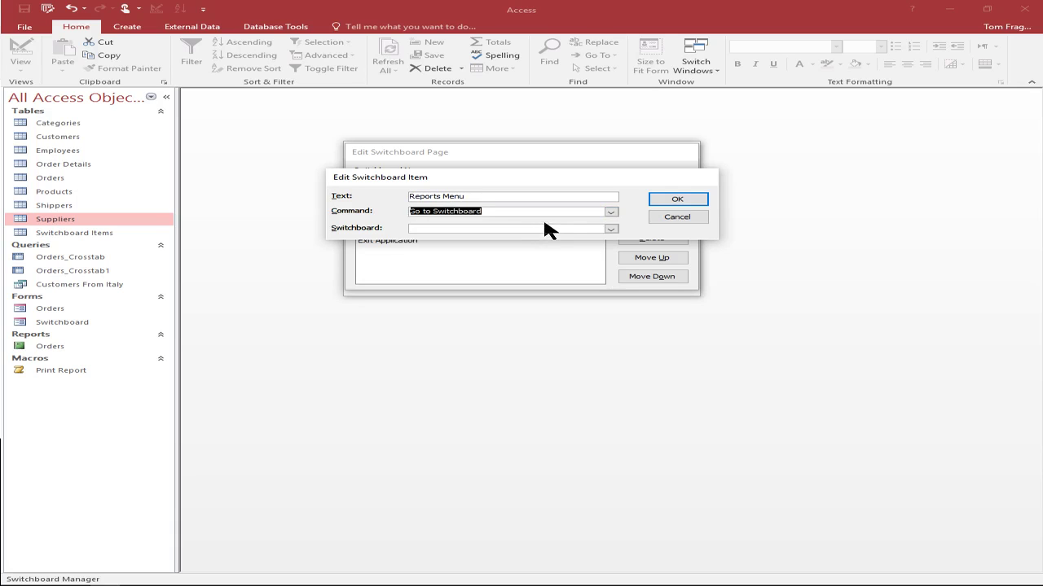
click(610, 228)
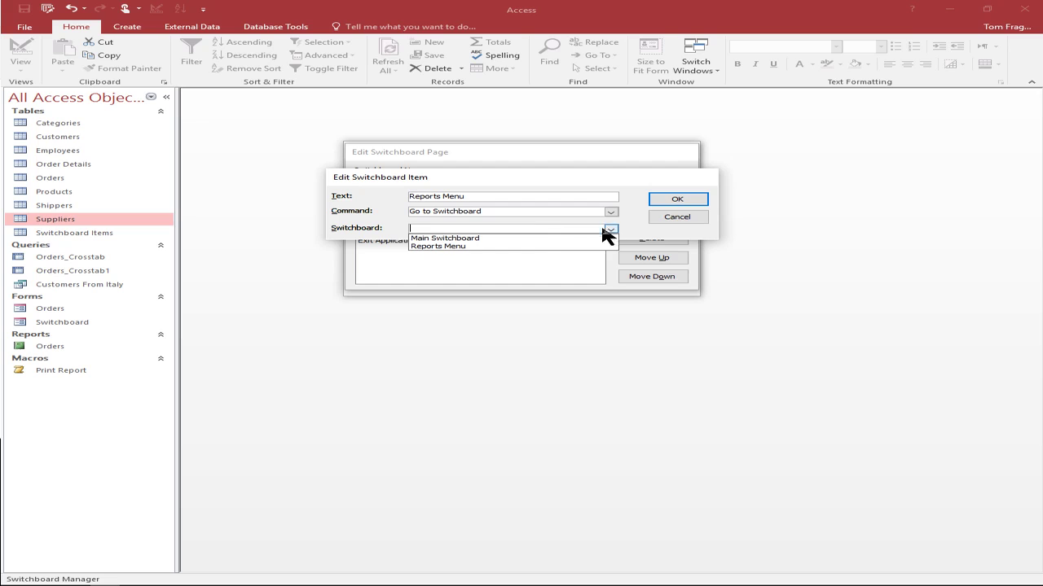
click(507, 247)
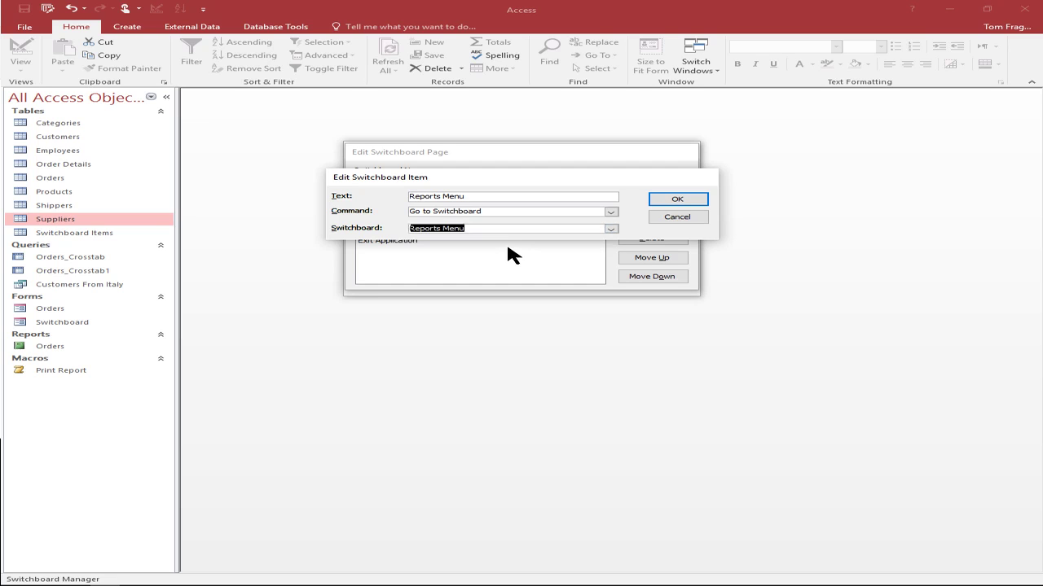
click(689, 204)
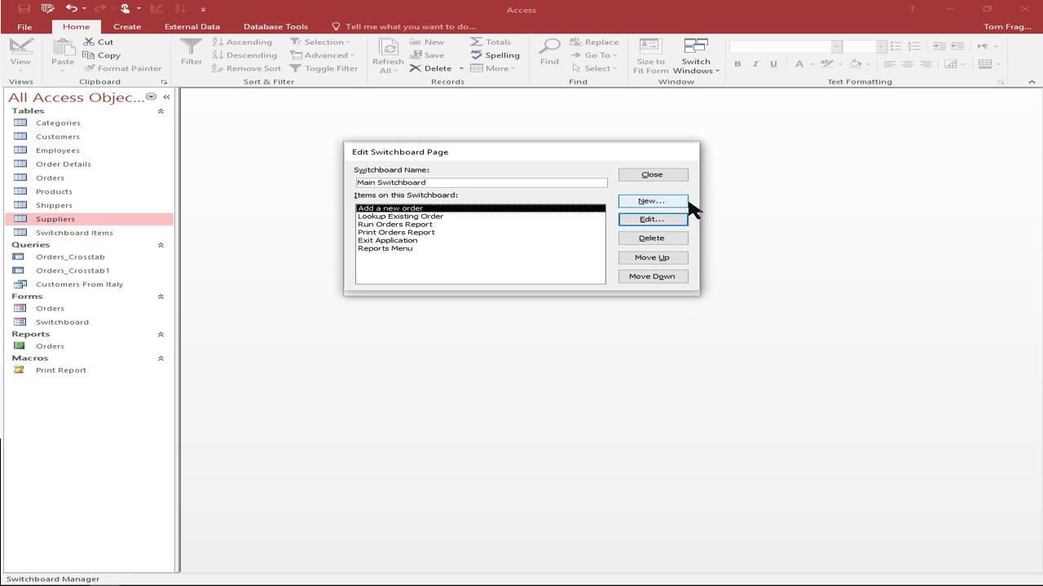
Move Reports Menu above Exit Application and close both switchboard dialogs.
click(373, 249)
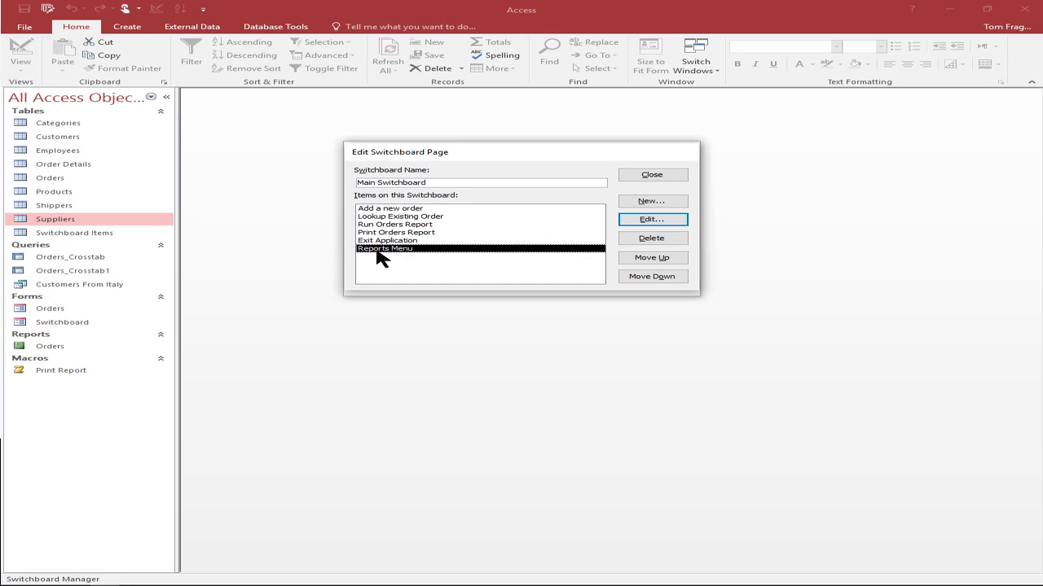
click(652, 259)
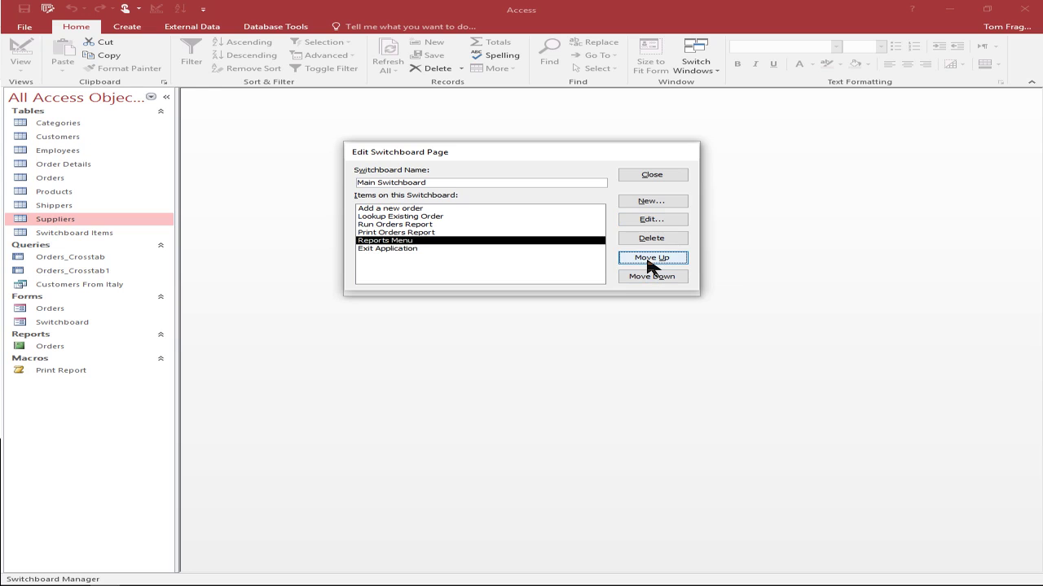
click(649, 181)
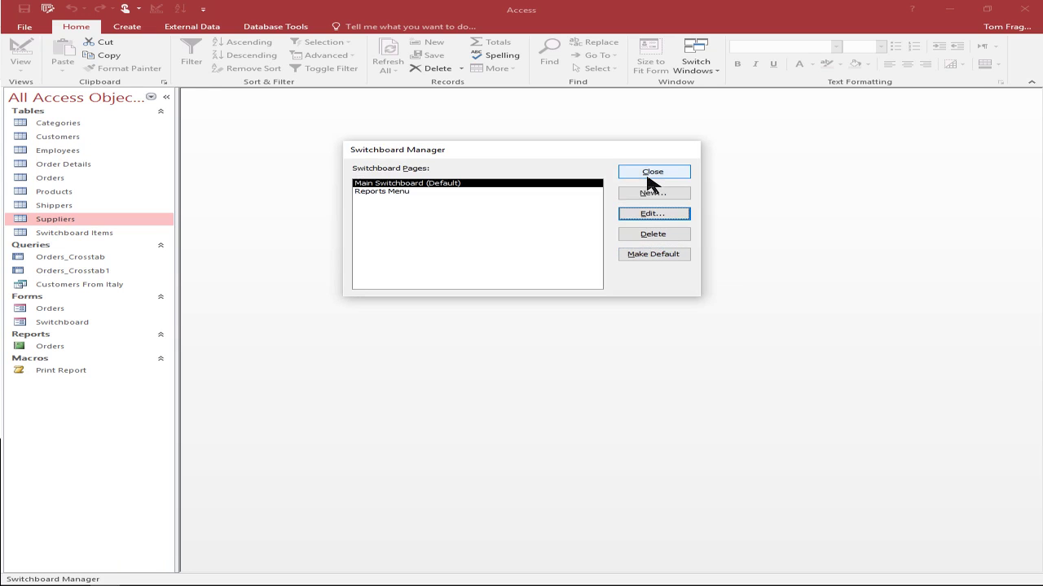
click(648, 177)
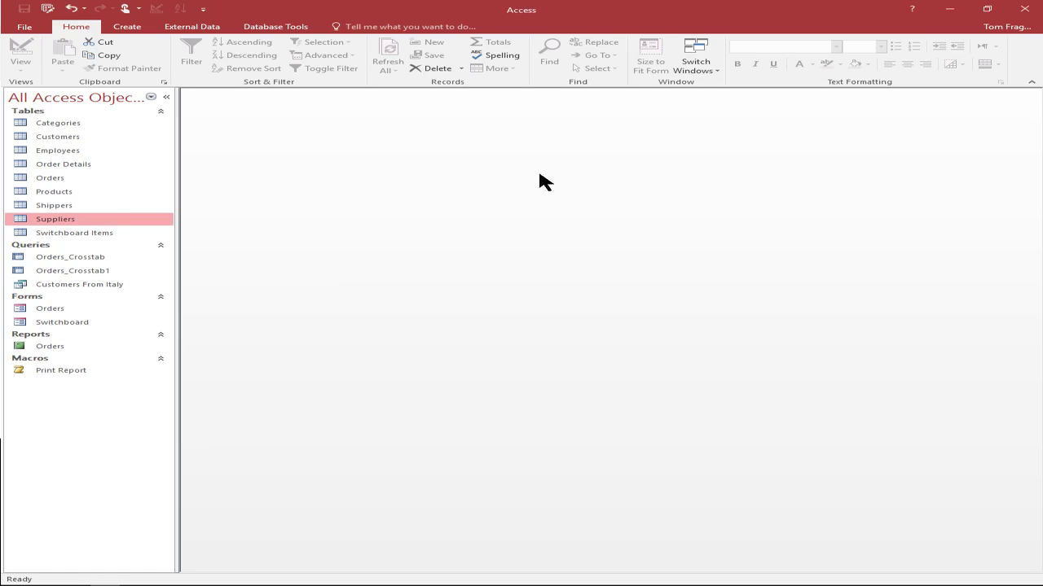
double_click(63, 233)
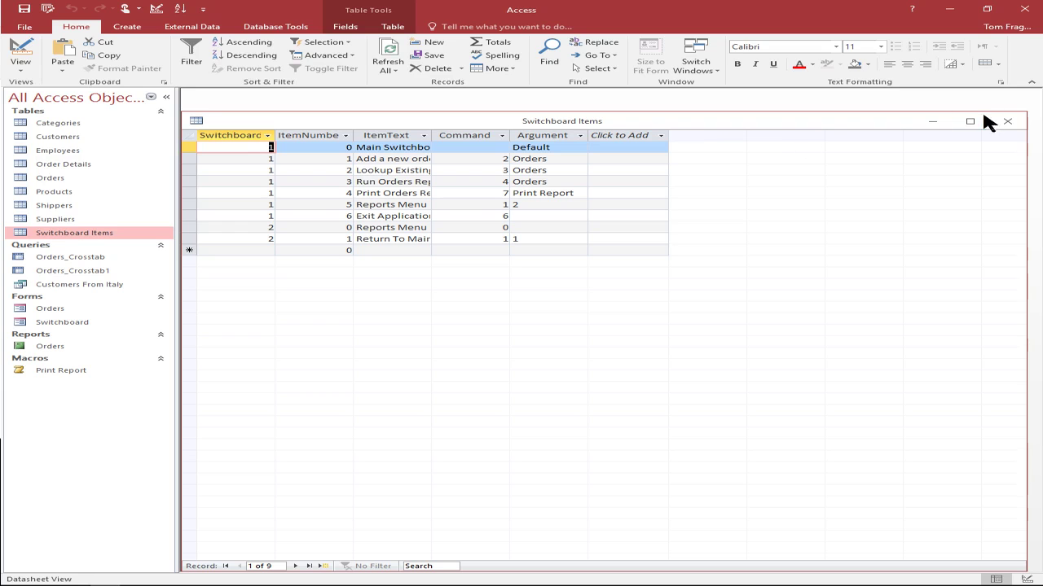
click(1008, 121)
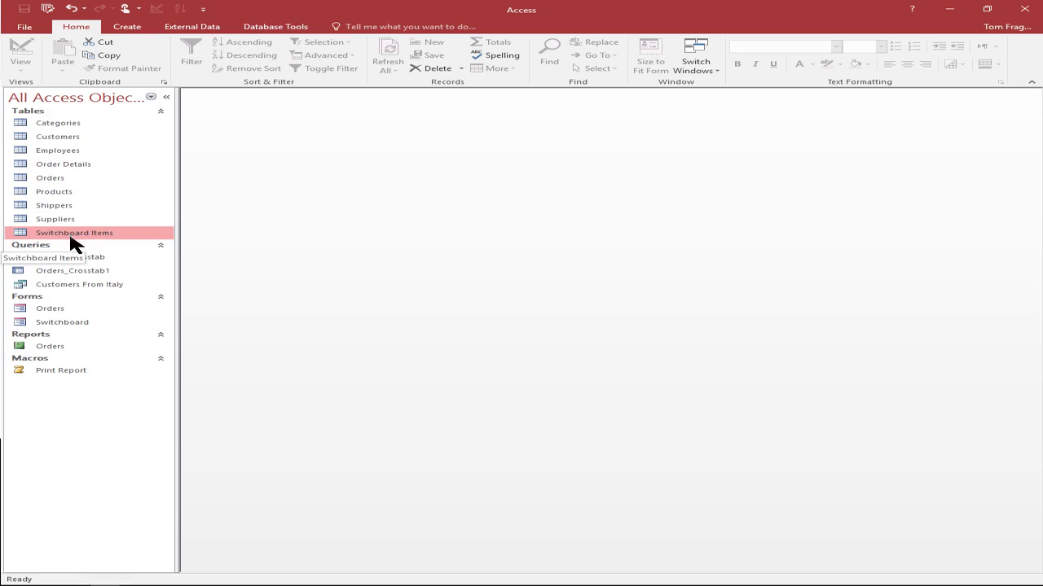
Open the Switchboard form, test Add a new order, and close the blank order form.
double_click(63, 321)
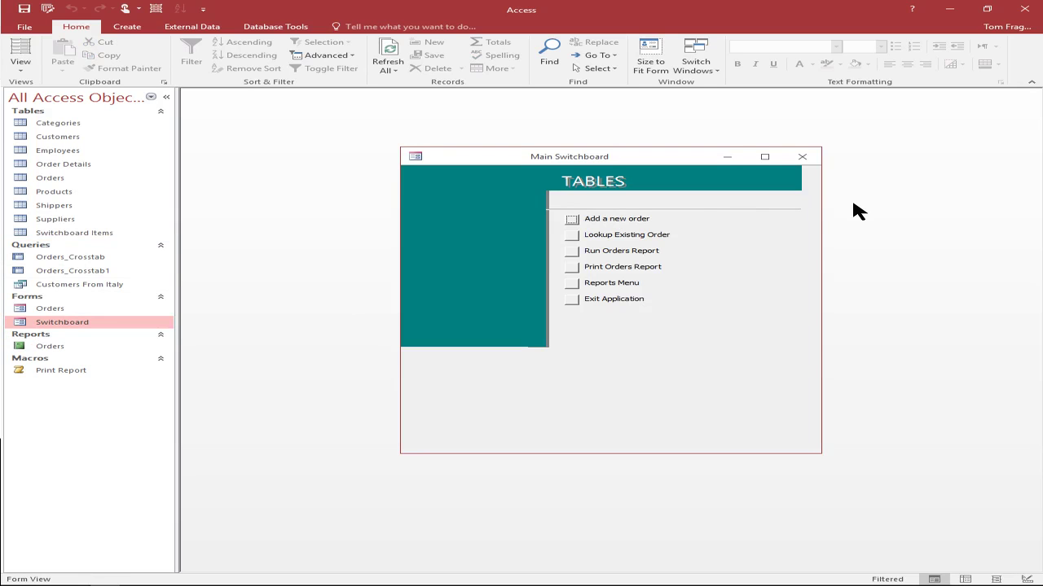
click(573, 219)
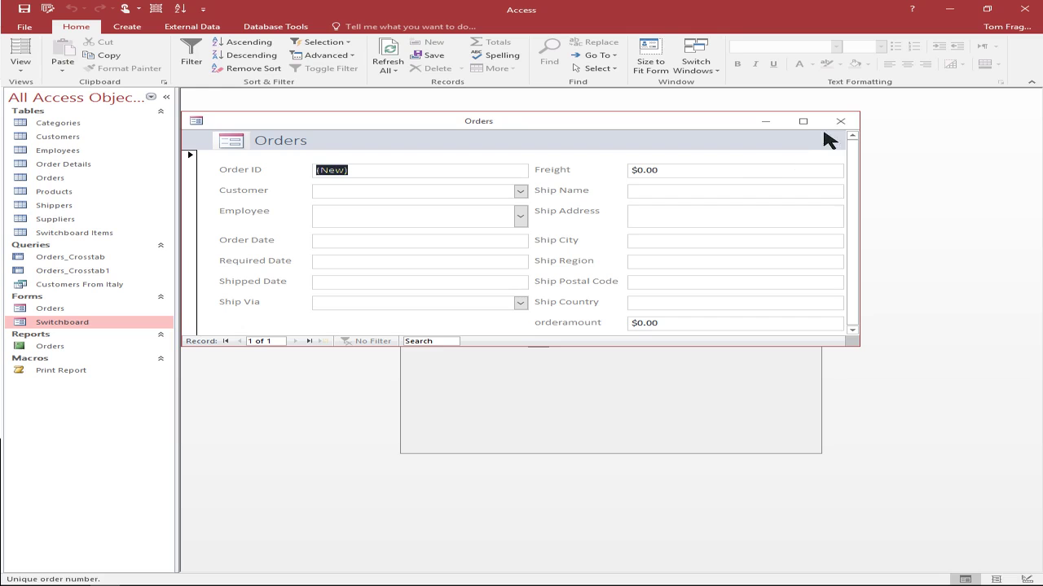
click(843, 127)
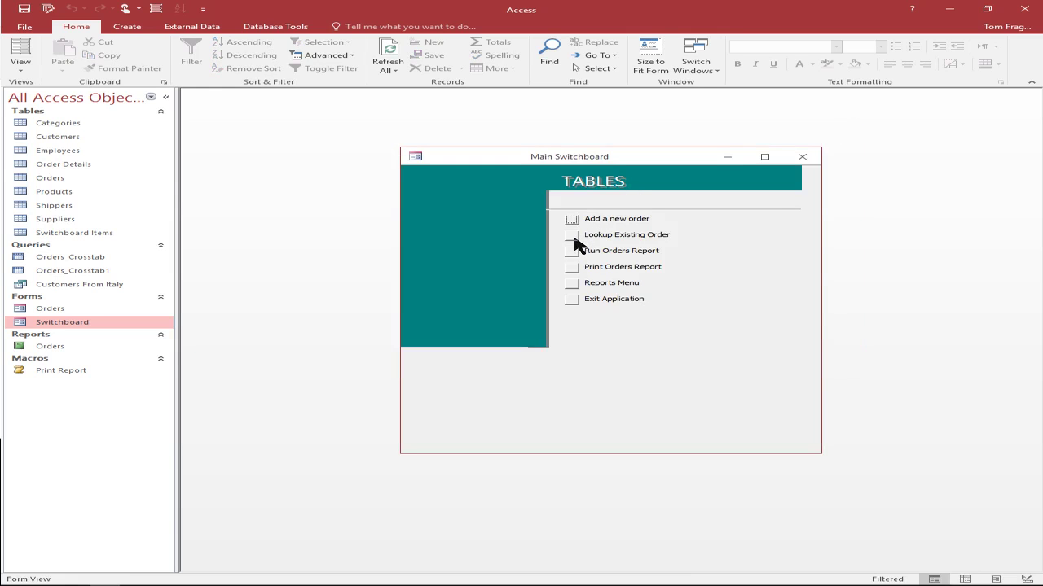
Look up existing orders, browse forward and back to order 11077, then close Orders.
click(573, 236)
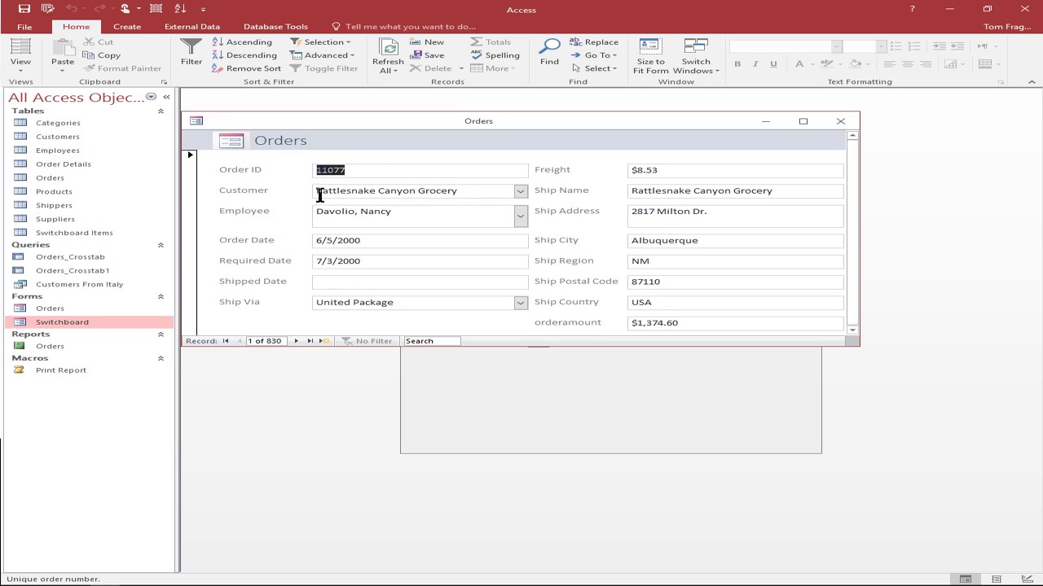
click(297, 342)
click(296, 341)
click(238, 341)
click(239, 341)
click(840, 120)
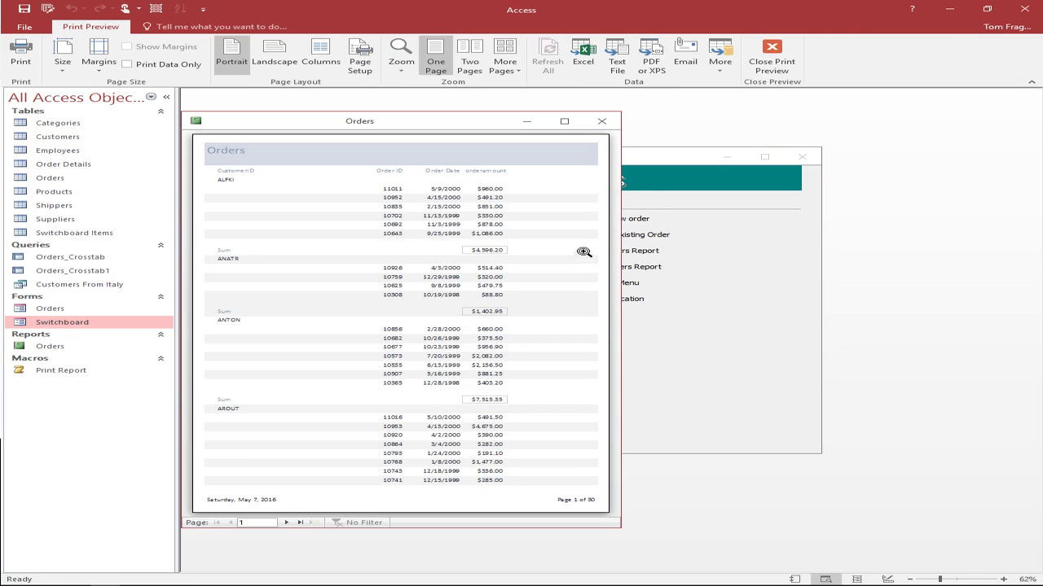
click(600, 121)
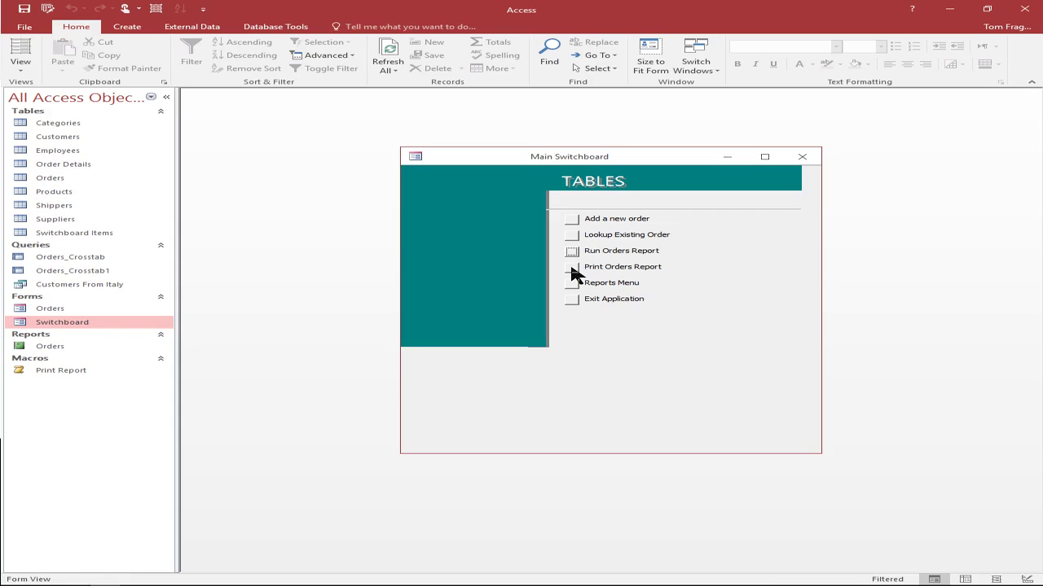
click(571, 267)
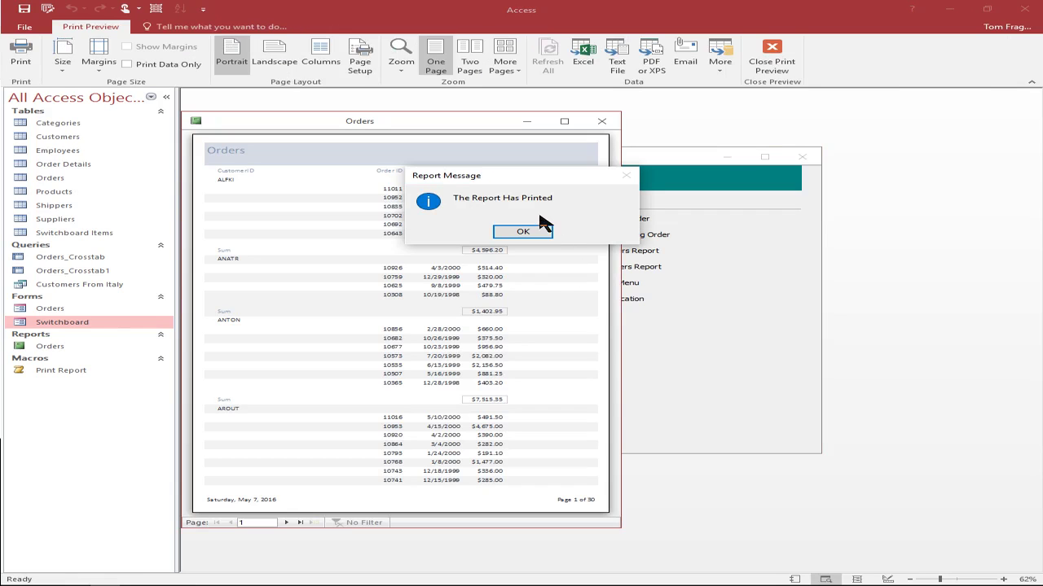
click(534, 234)
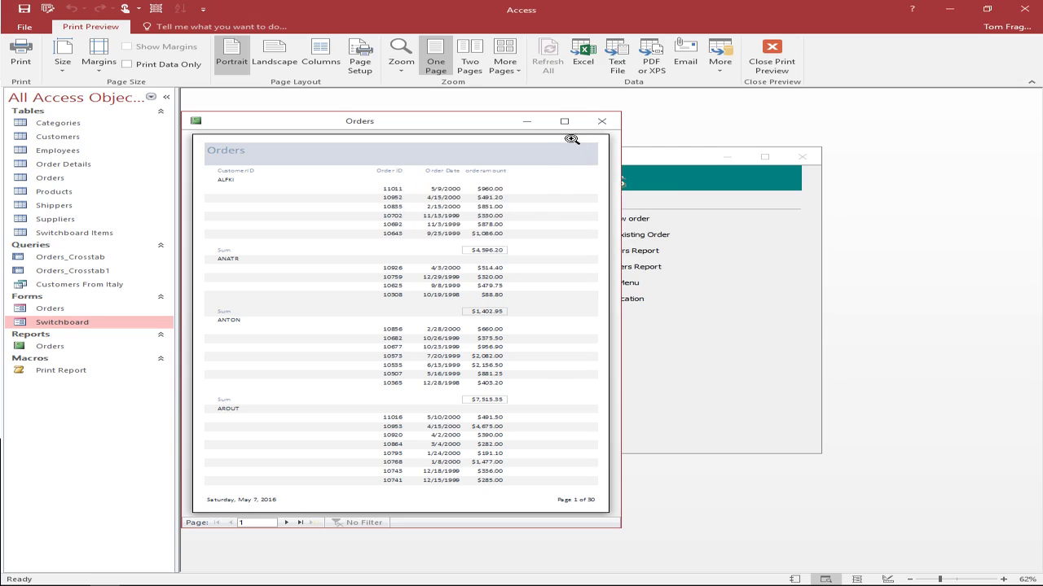
click(601, 121)
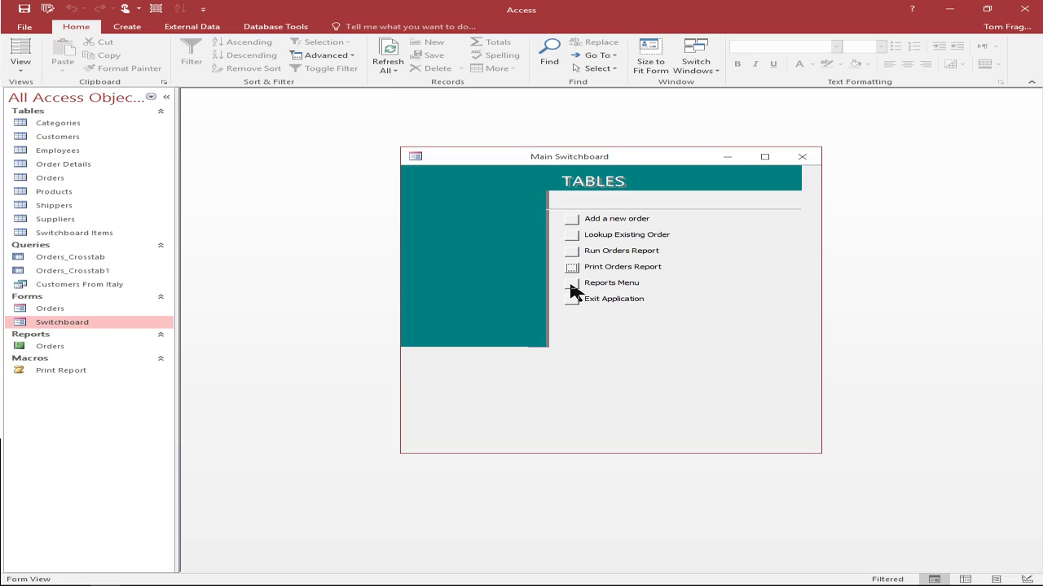
Go to the Reports Menu page, return to the main page, and close the switchboard.
click(572, 284)
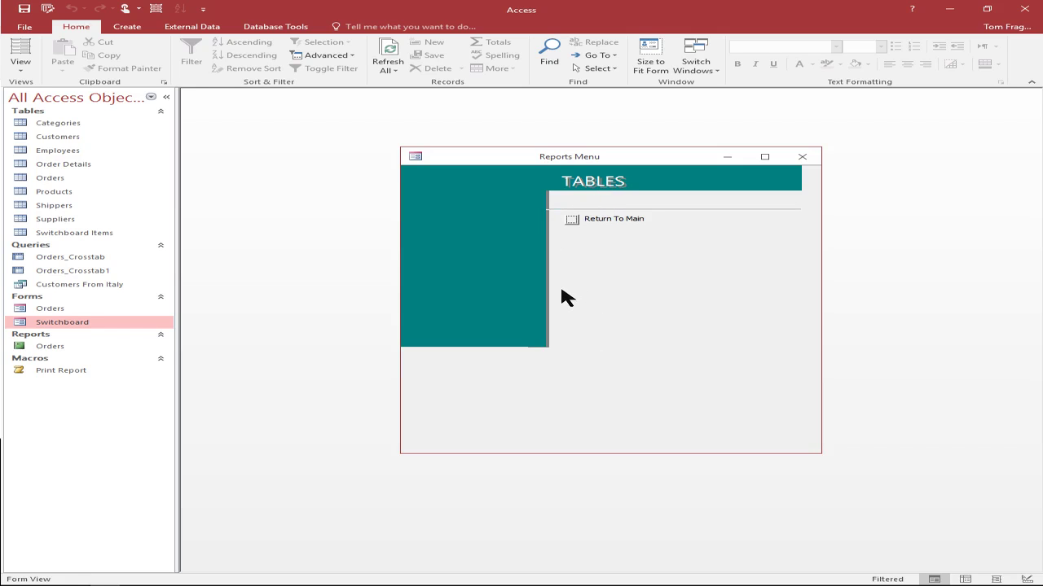
click(572, 220)
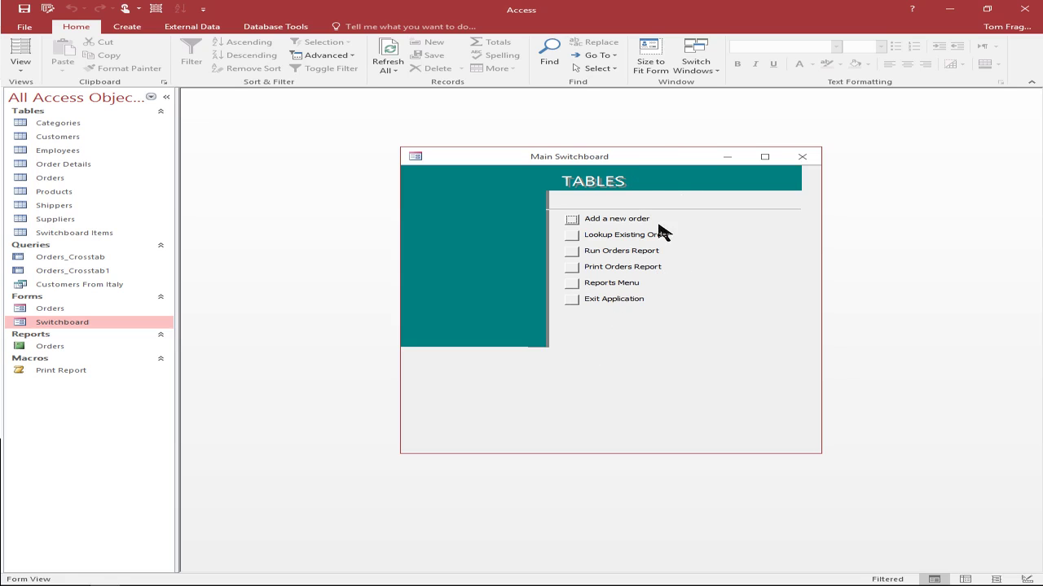
click(805, 157)
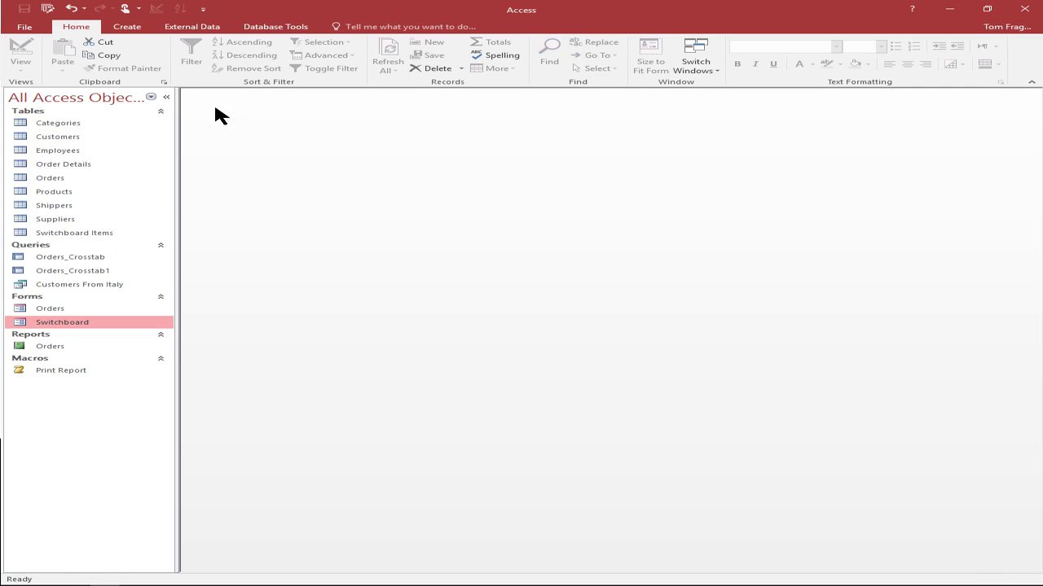
Set the Current Database Display Form to Switchboard in Access Options and confirm.
click(24, 31)
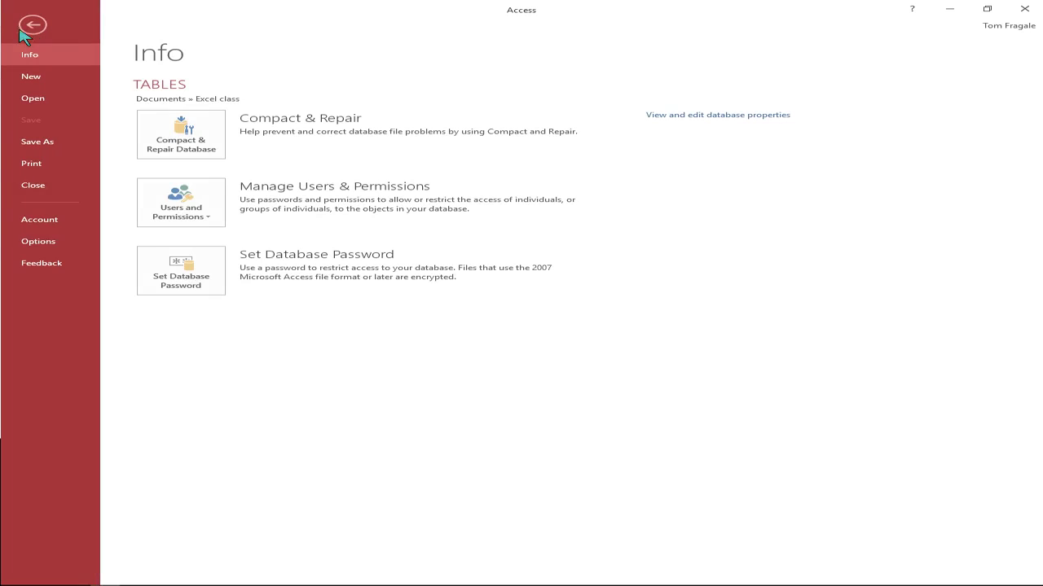
click(37, 242)
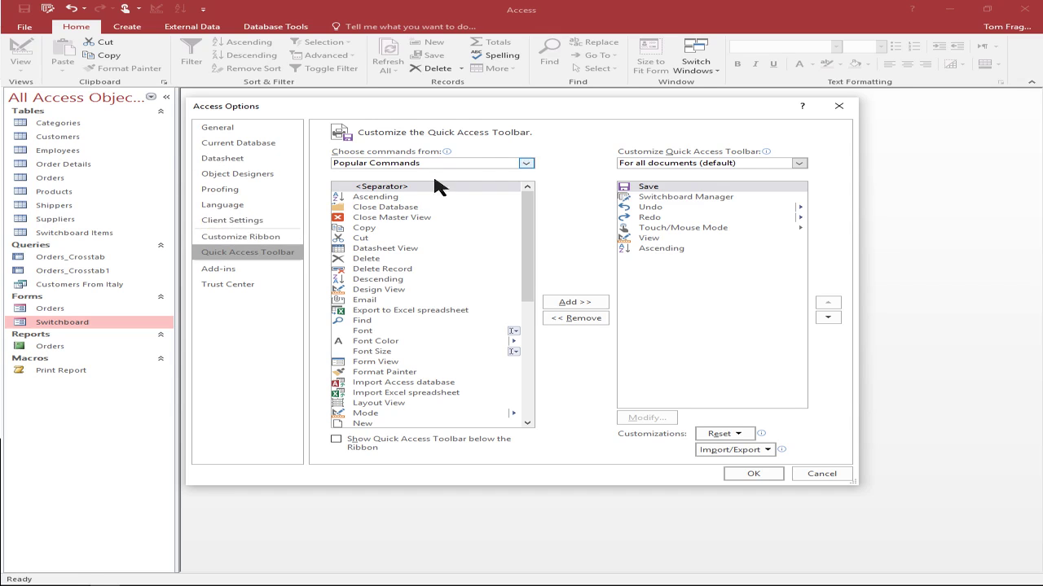
click(233, 146)
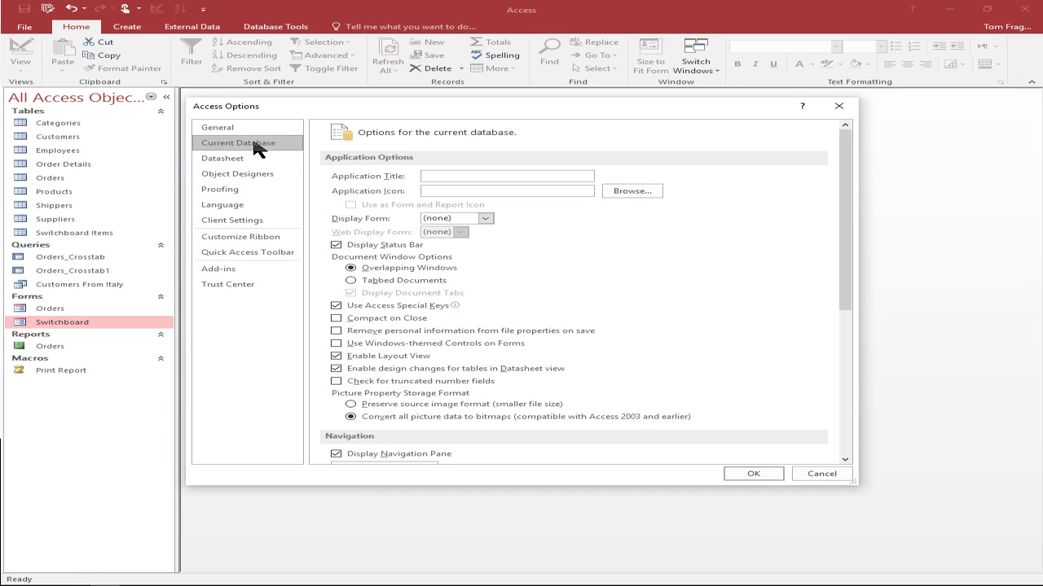
click(485, 219)
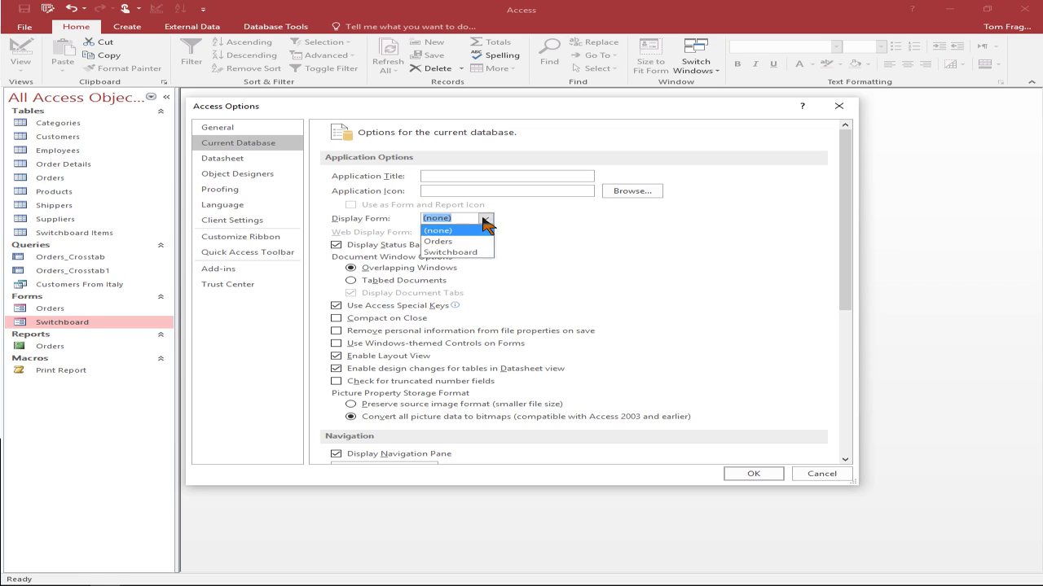
click(457, 253)
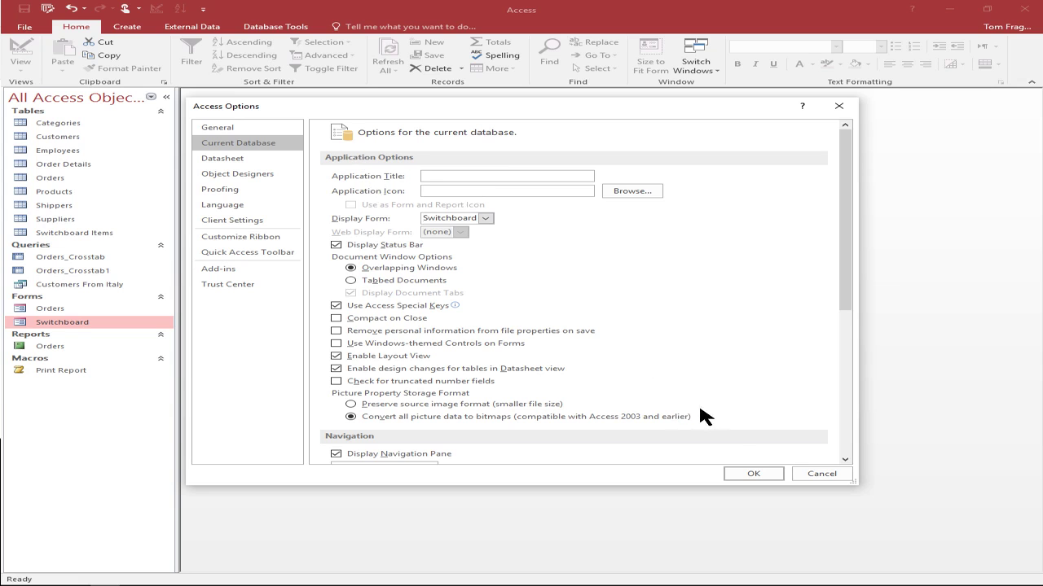
click(761, 466)
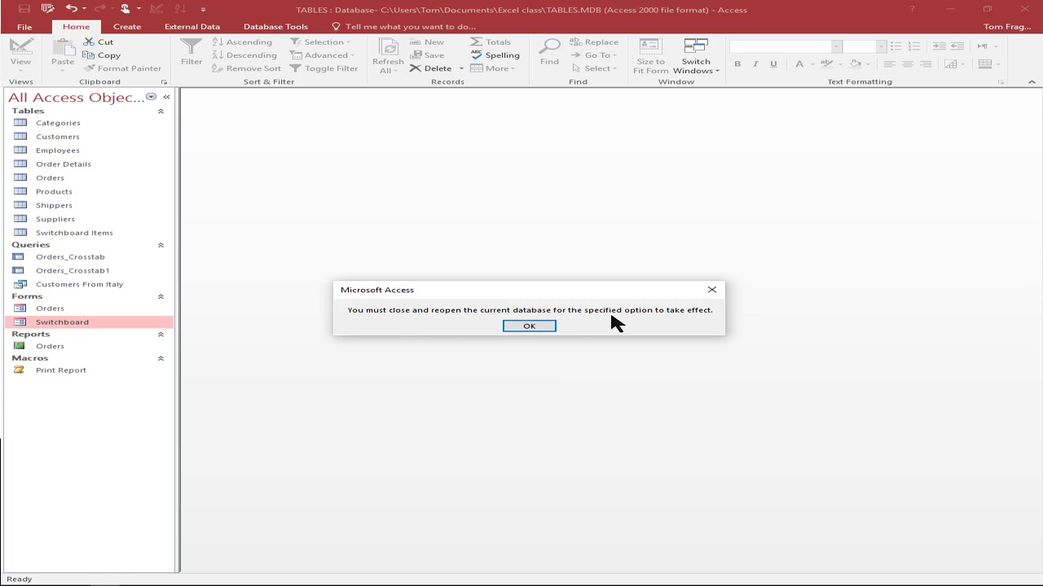
click(530, 327)
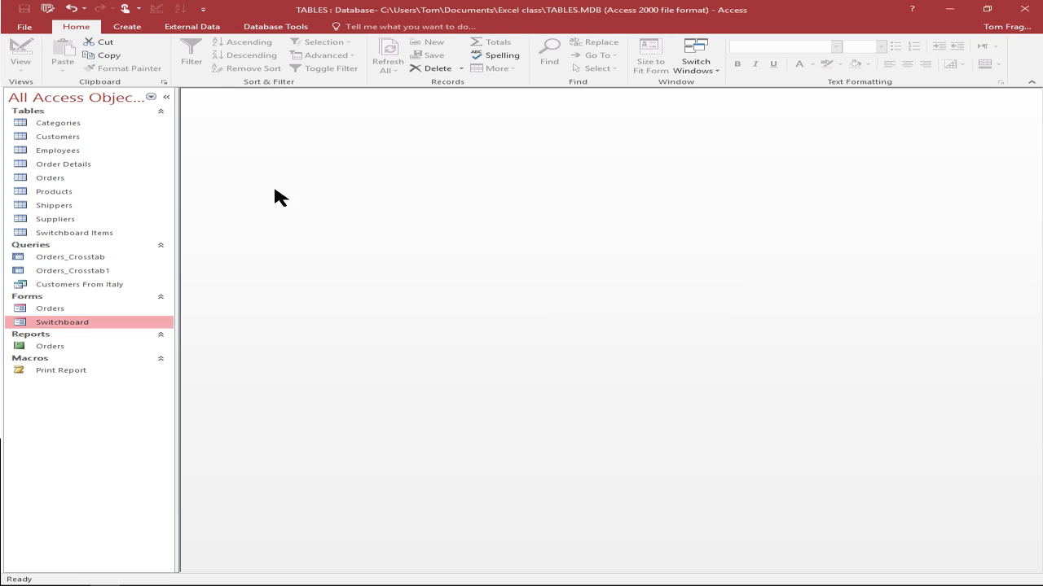
Close the database and reopen TABLES from the Recent list.
click(21, 29)
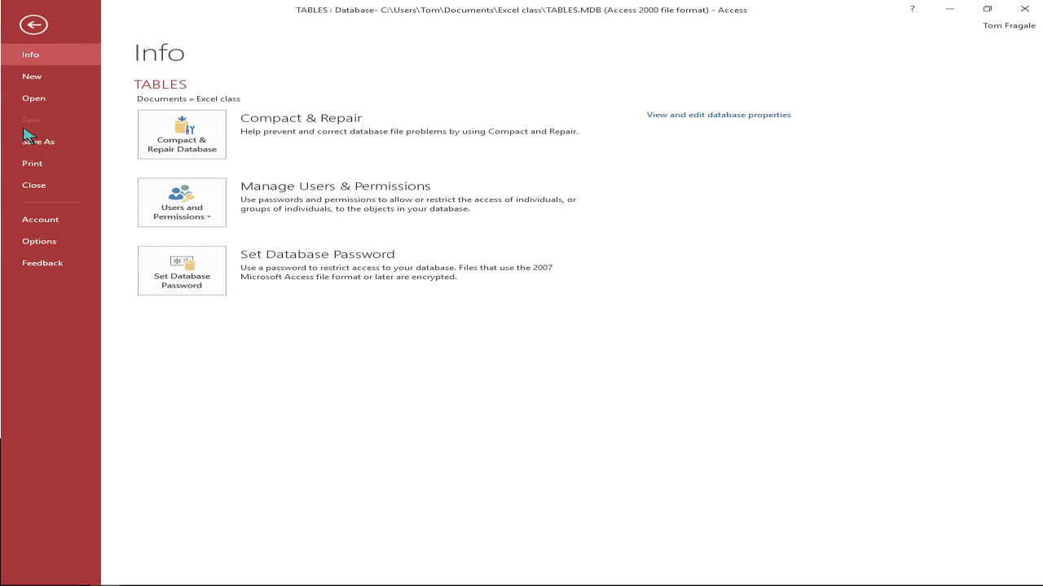
click(35, 185)
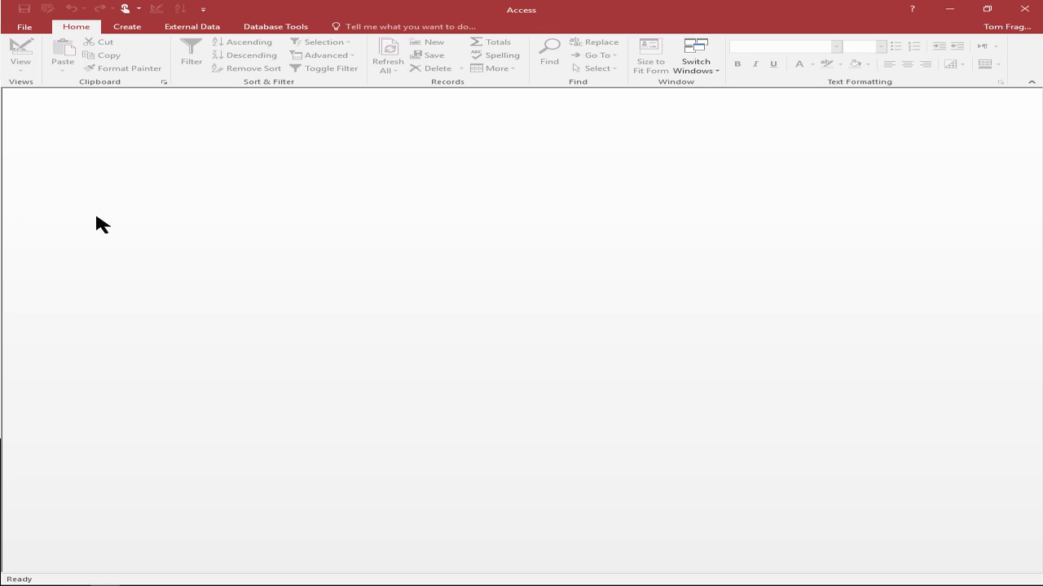
click(23, 28)
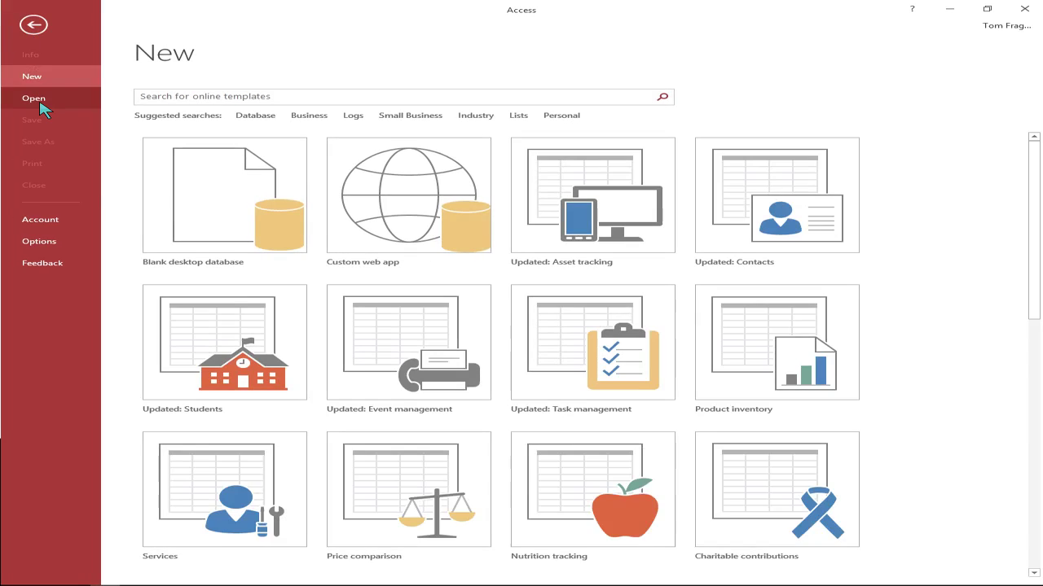
click(41, 103)
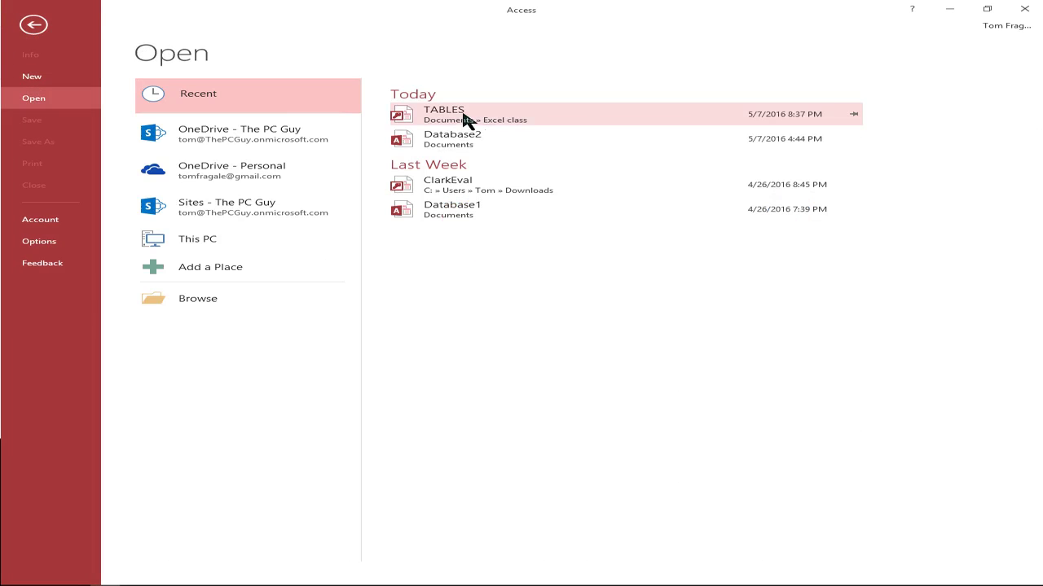
click(466, 119)
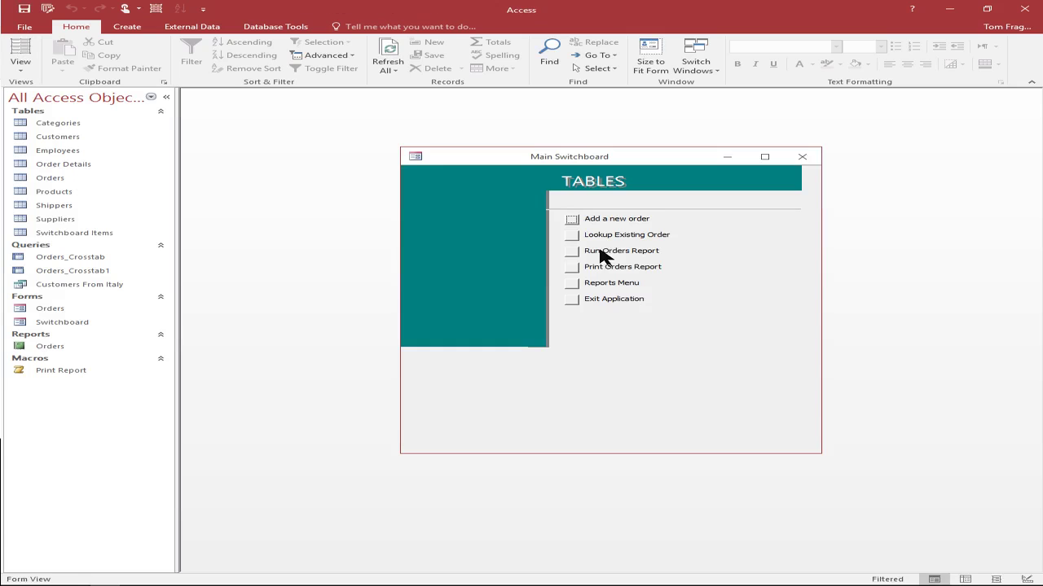